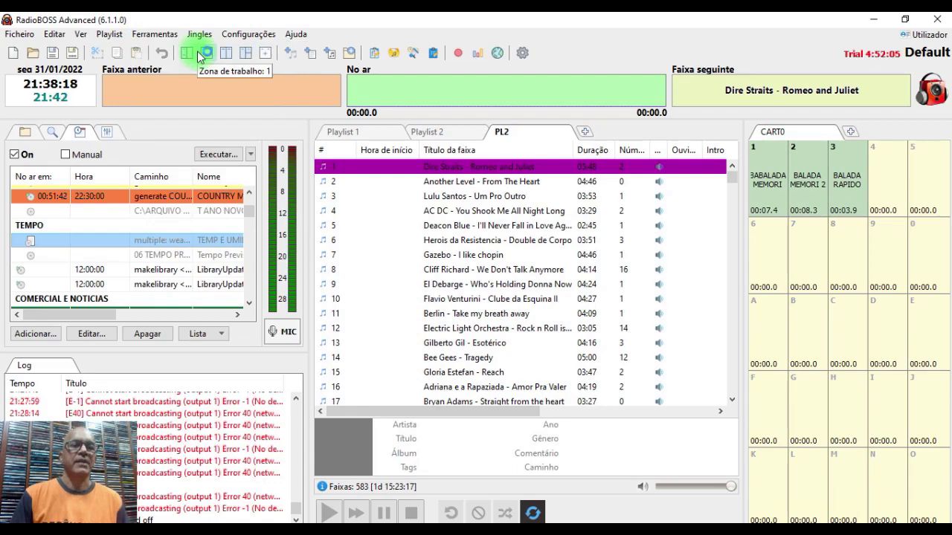
- Open the music library manager and load the ROCK 100 library
click(199, 55)
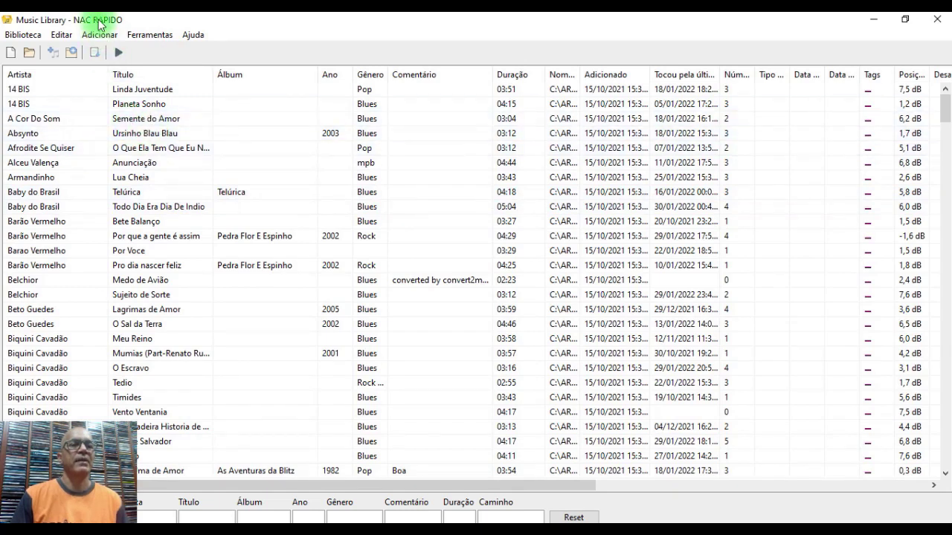
click(29, 53)
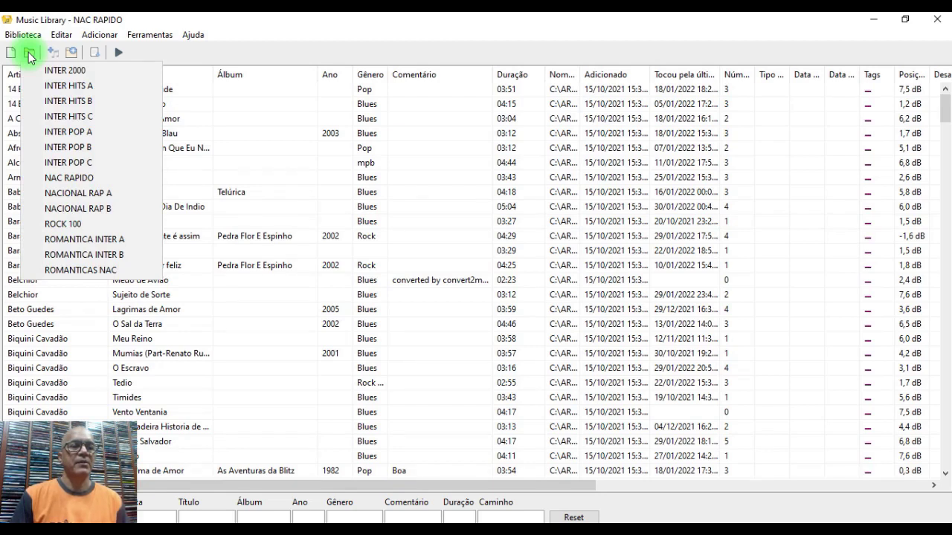
click(76, 227)
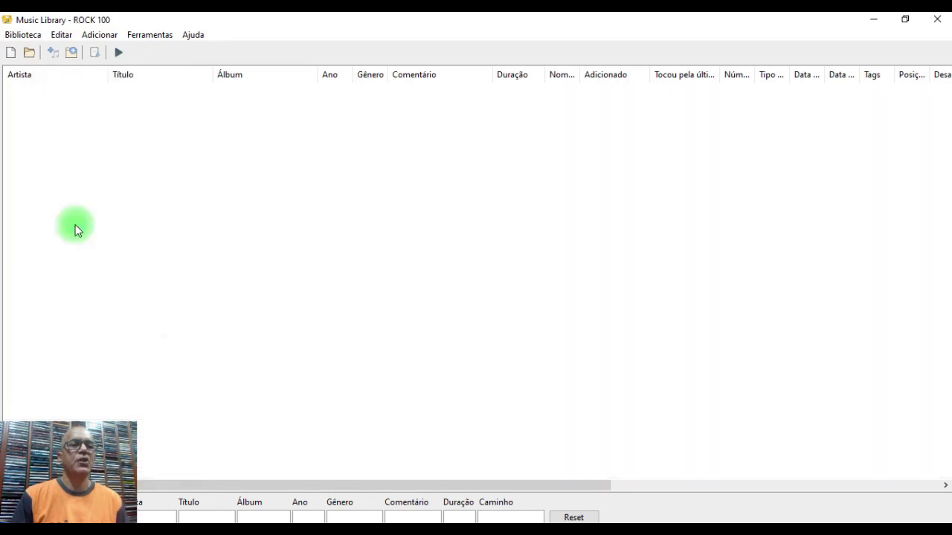
- Switch from ROCK 100 to the NAC RAPIDO library and go to the end of its track list
key(ctrl+n)
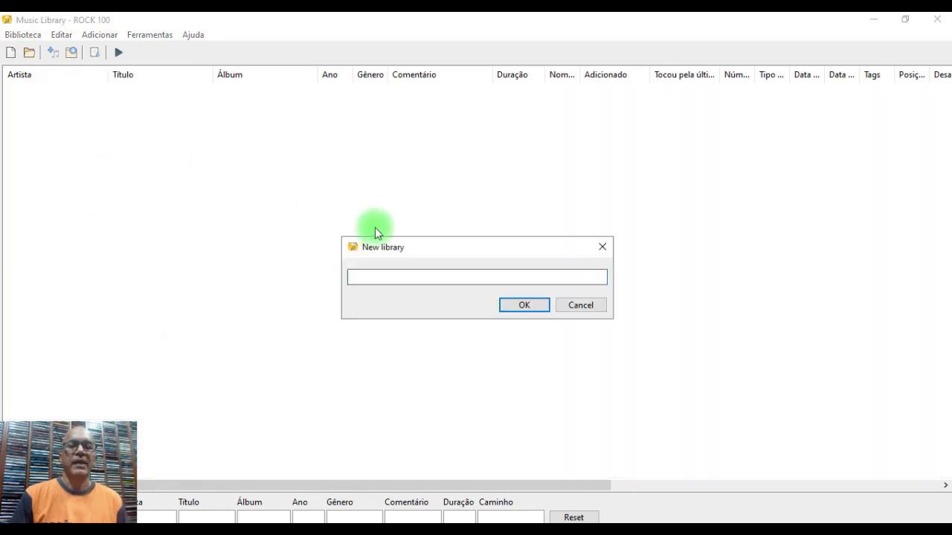
click(565, 303)
click(30, 53)
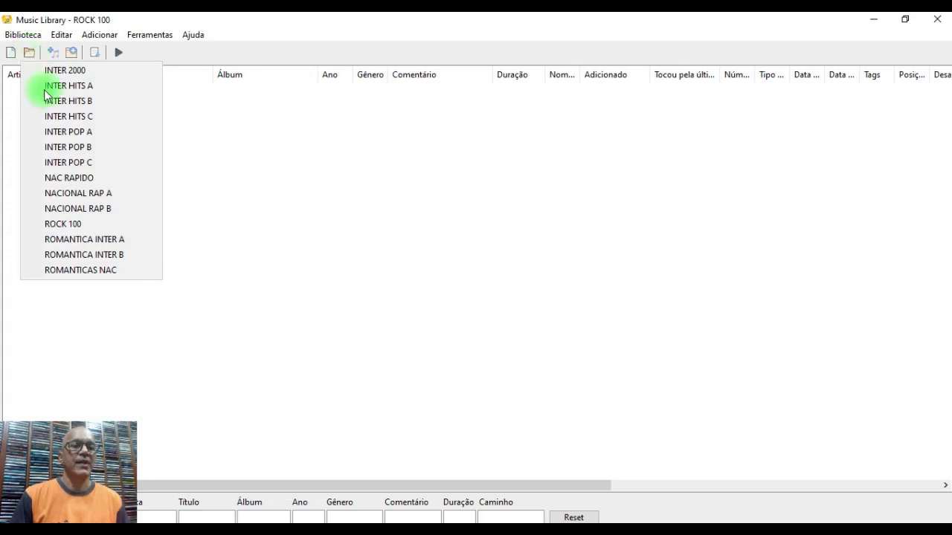
click(82, 182)
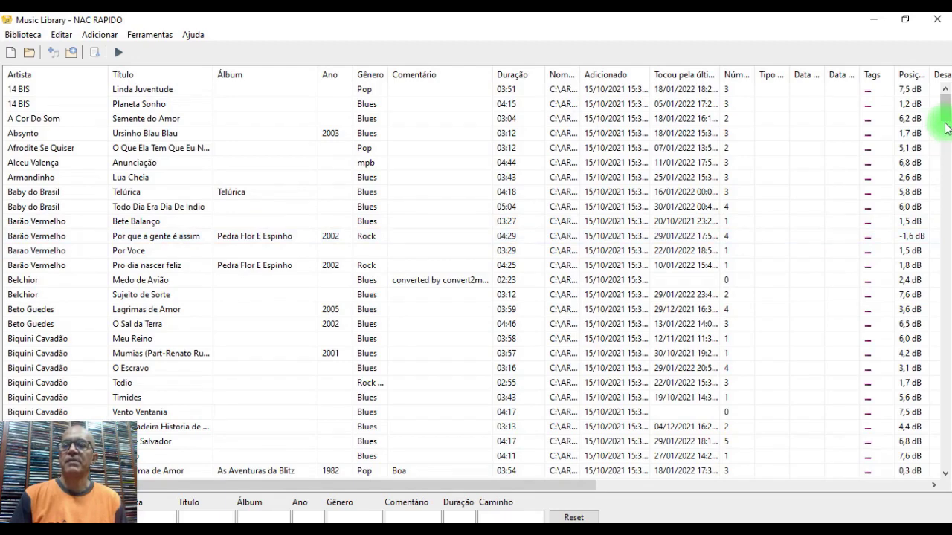
drag(945, 119, 944, 473)
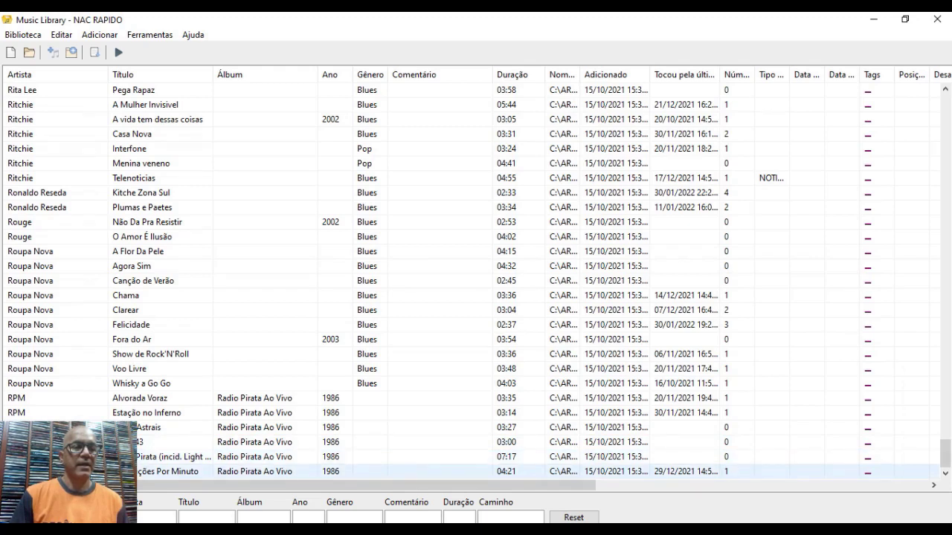
- Start adding audio files to the NAC RAPIDO library and browse to the NACIONAL RAP B folder
click(52, 54)
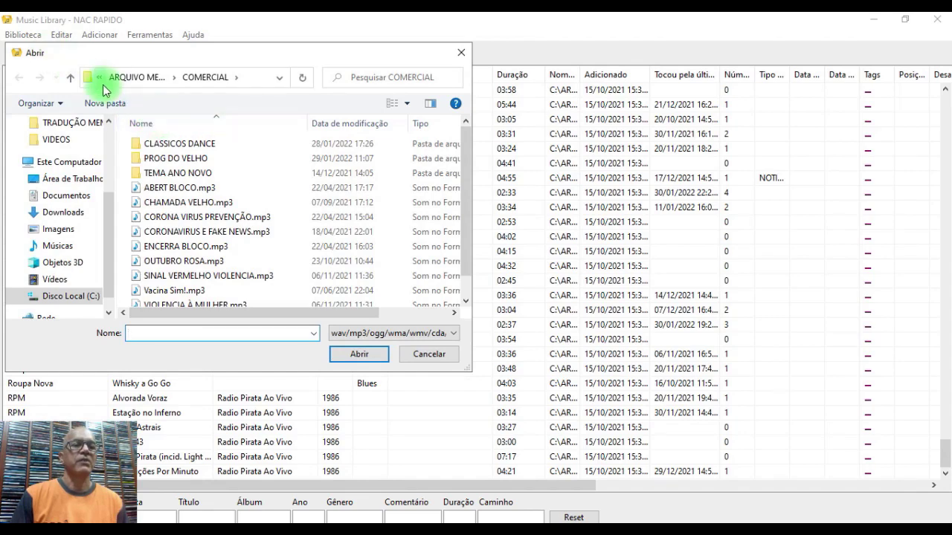
click(67, 80)
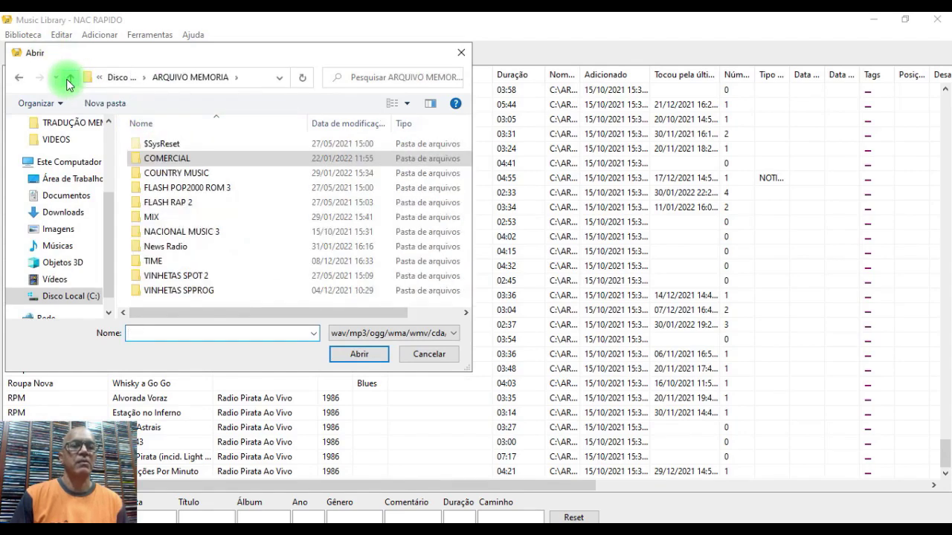
click(175, 160)
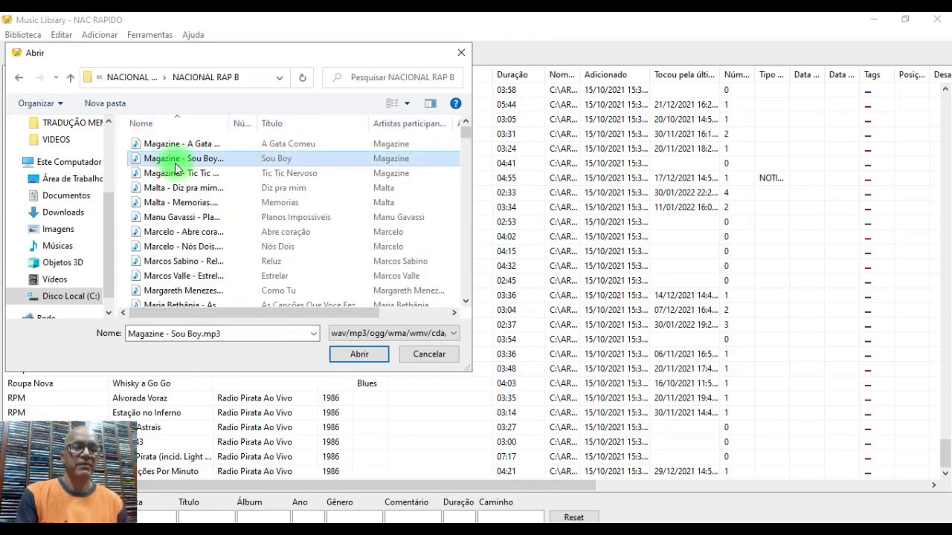
scroll(176, 167, down, 10)
click(175, 172)
scroll(175, 173, down, 1)
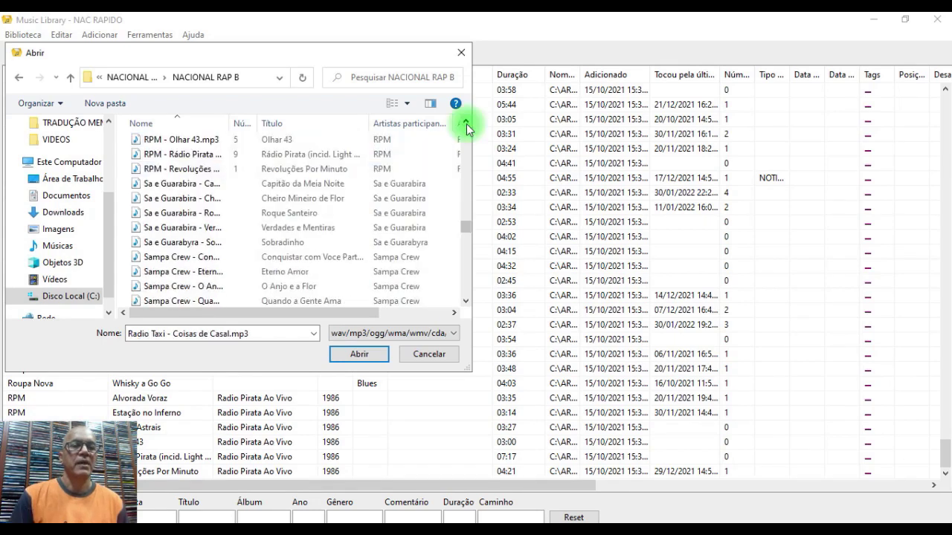
- Add all files from "Sa e Guarabira - Capitão da Meia Noite.mp3" through "SNZ - Se Eu Pudesse.mp3" to the library
click(172, 189)
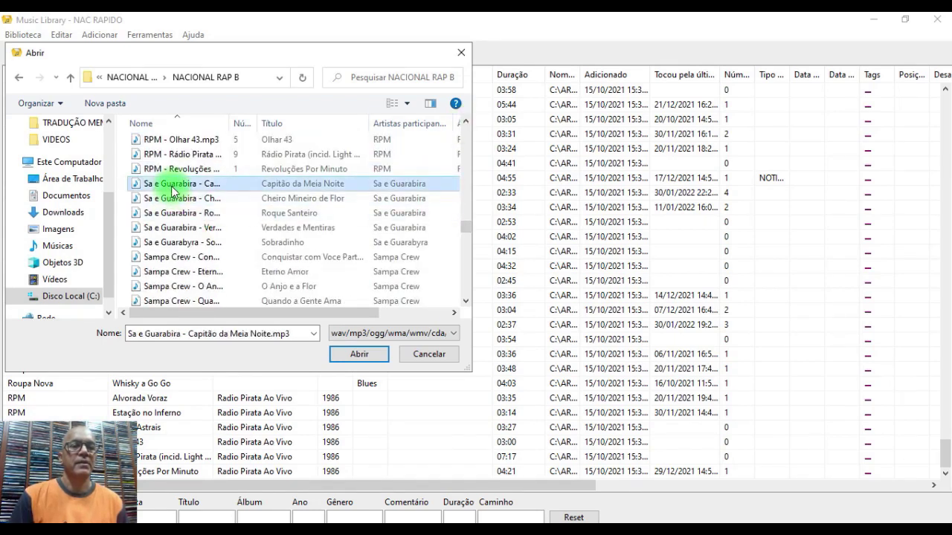
click(464, 286)
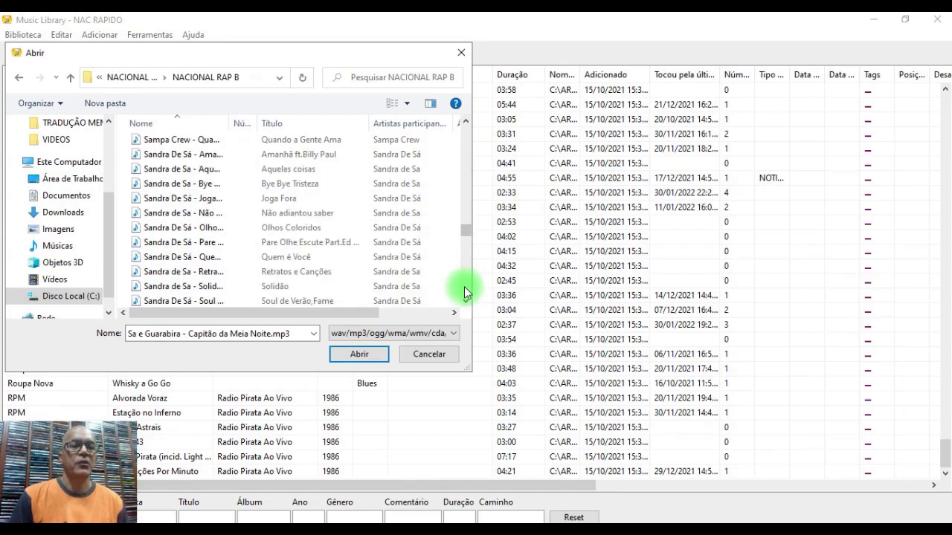
click(464, 287)
click(464, 287)
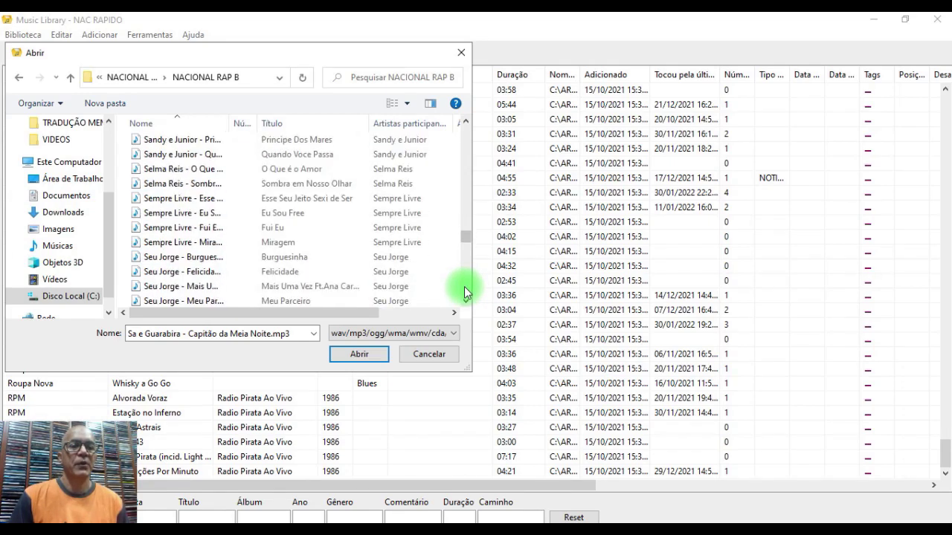
click(464, 286)
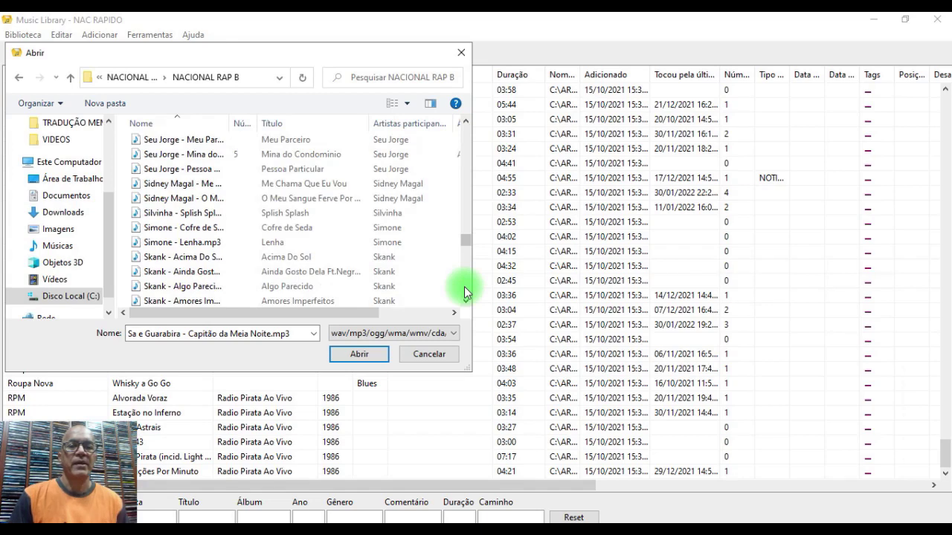
click(462, 290)
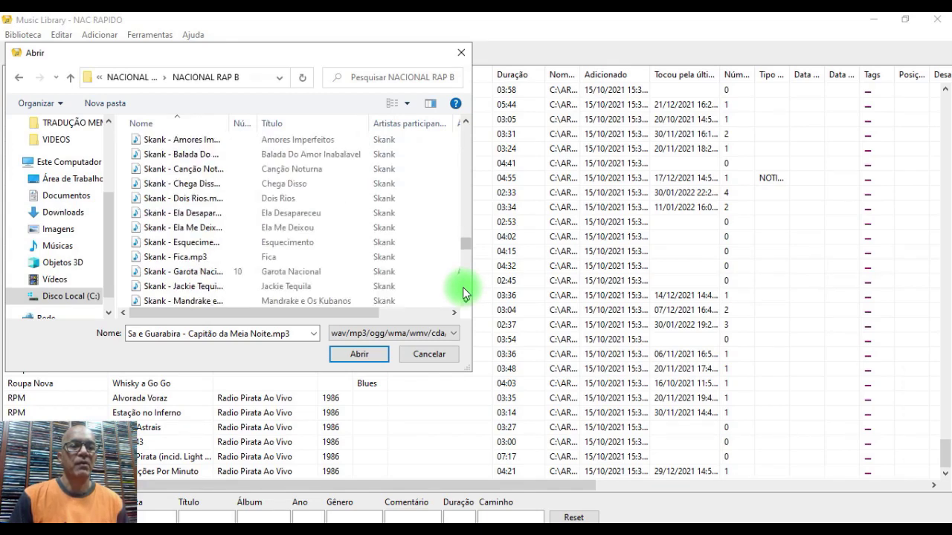
scroll(462, 290, down, 15)
scroll(466, 126, up, 4)
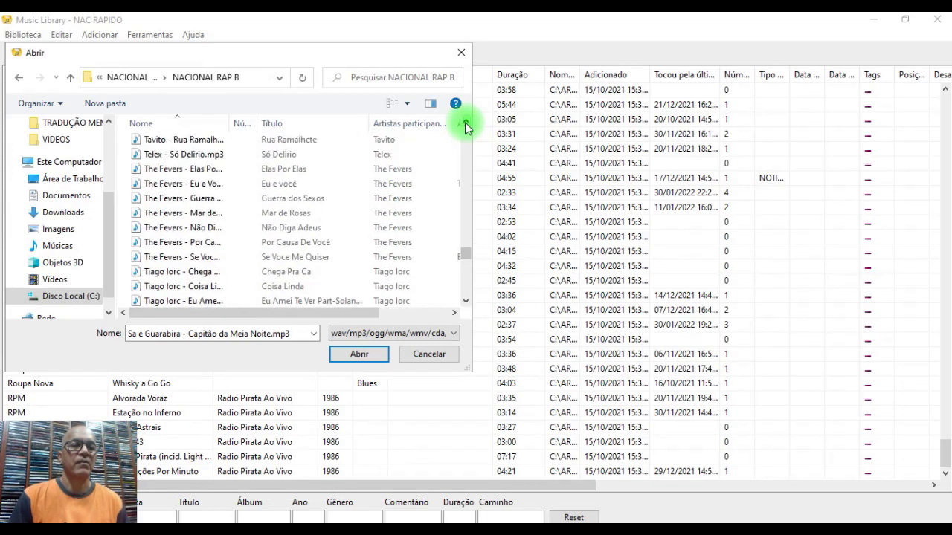
shift+click(179, 184)
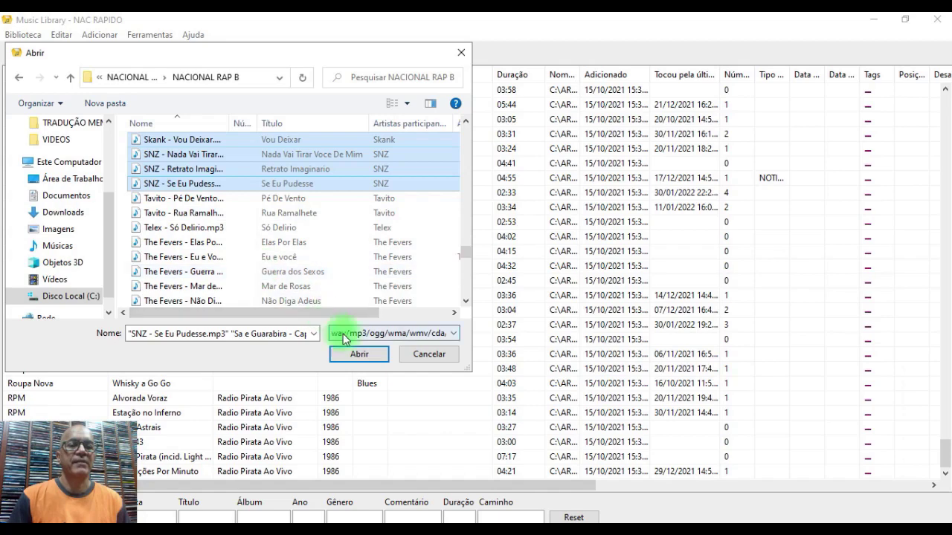
click(357, 355)
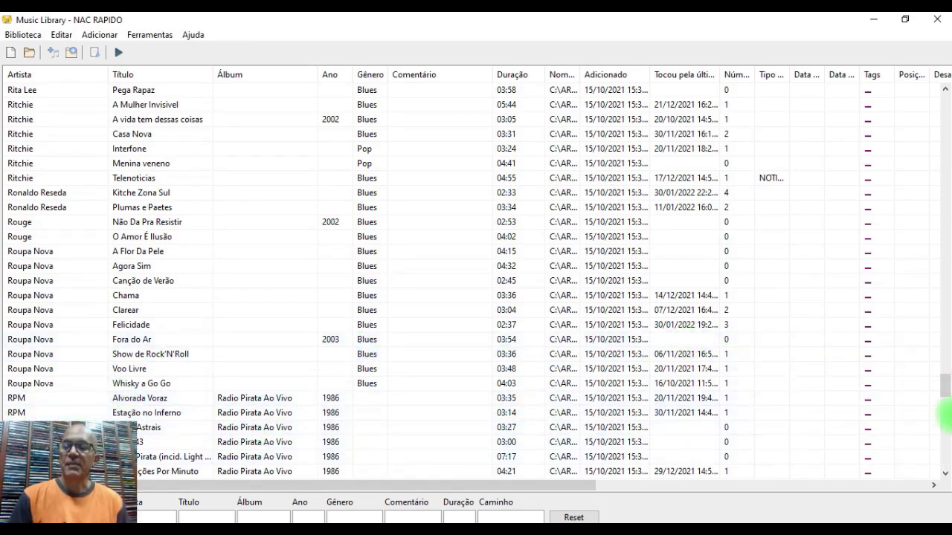
- Preview the added tracks Capitão da Meia Noite, skipping to about 01:25, and Eterno Amor, closing the player after each
scroll(945, 473, down, 3)
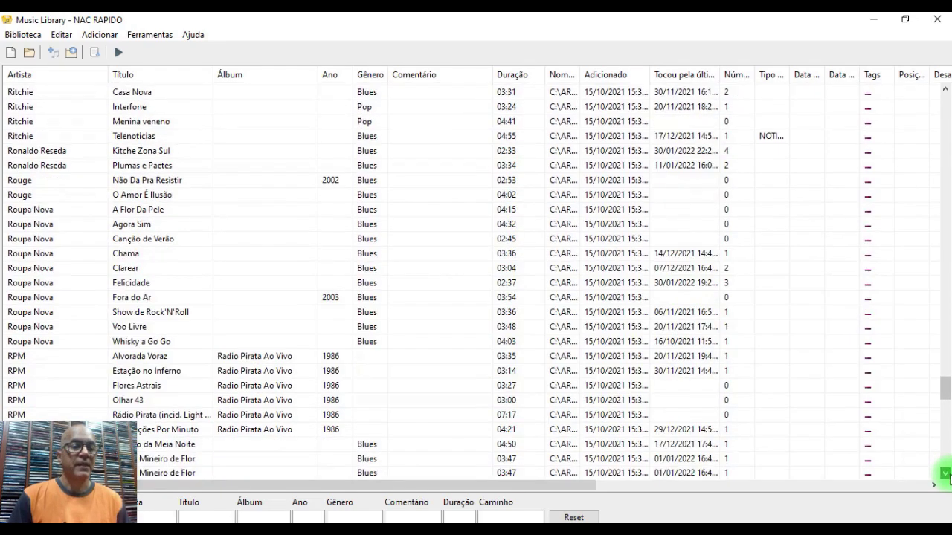
scroll(944, 473, down, 4)
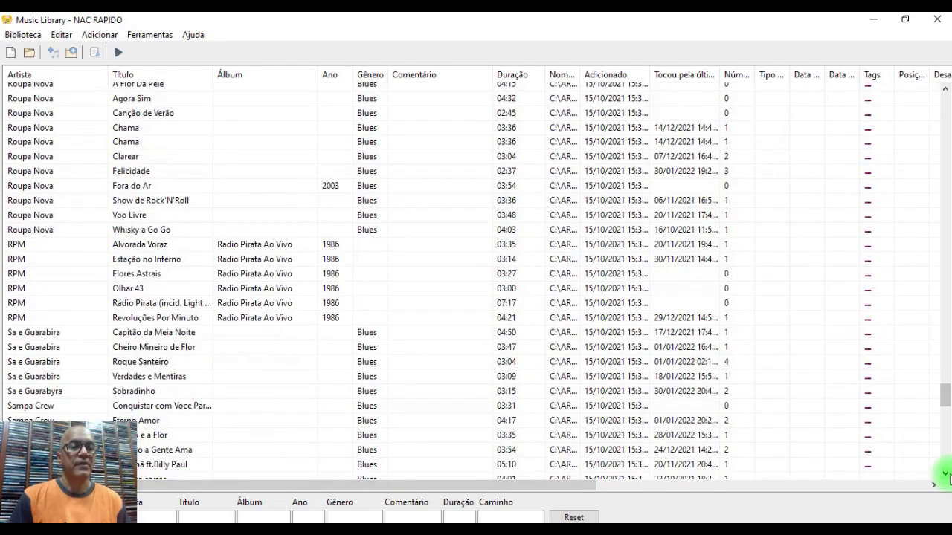
scroll(944, 472, down, 2)
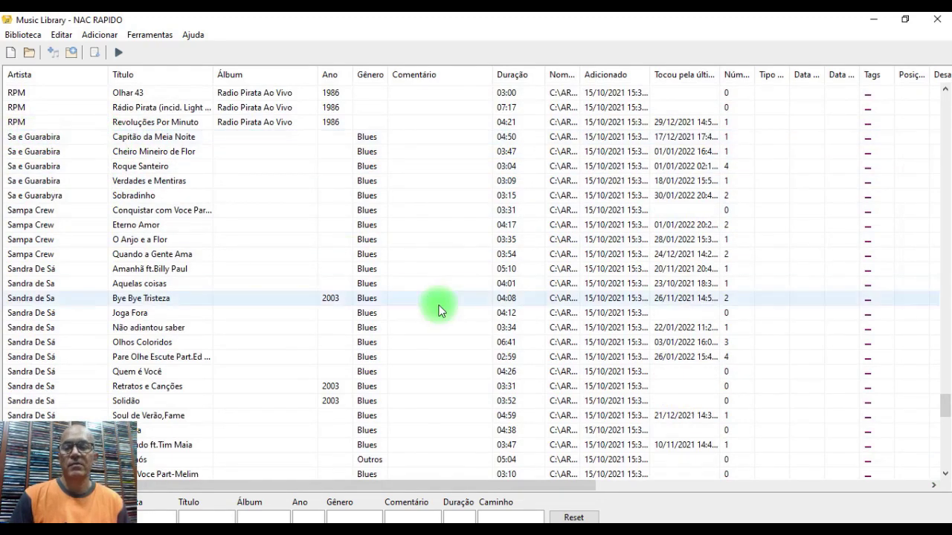
double_click(146, 139)
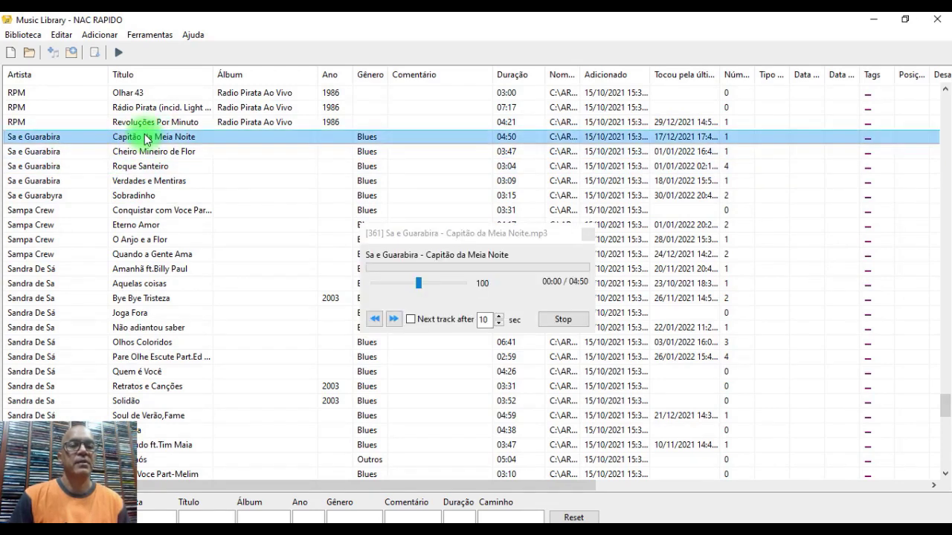
click(432, 269)
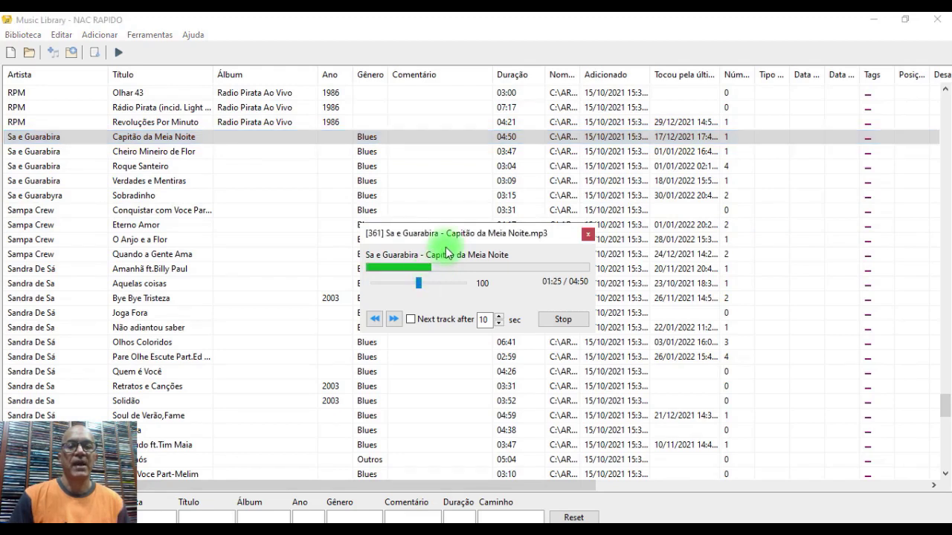
click(587, 234)
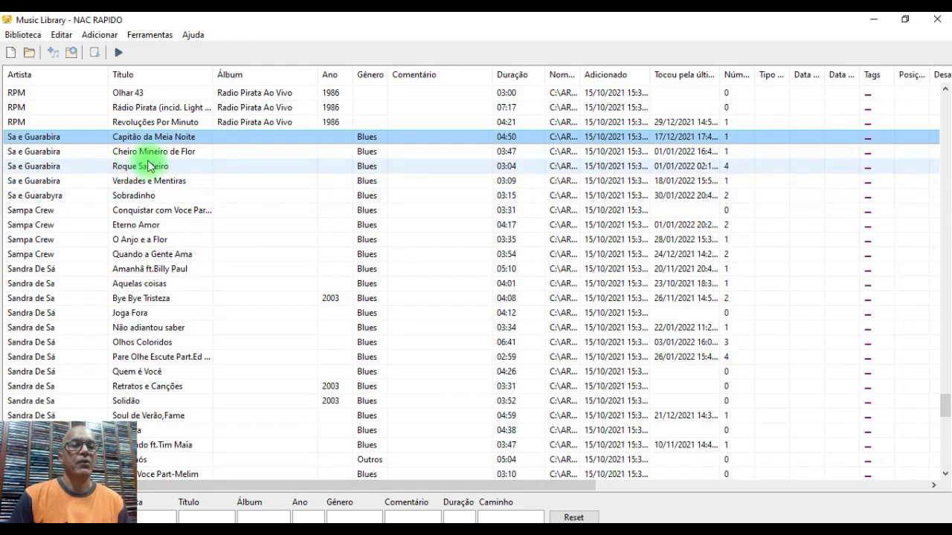
double_click(124, 226)
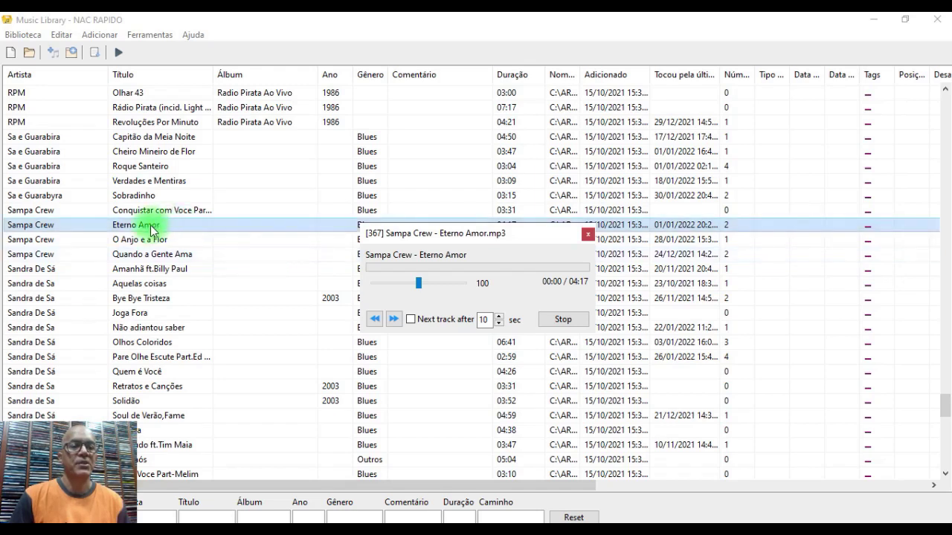
click(588, 234)
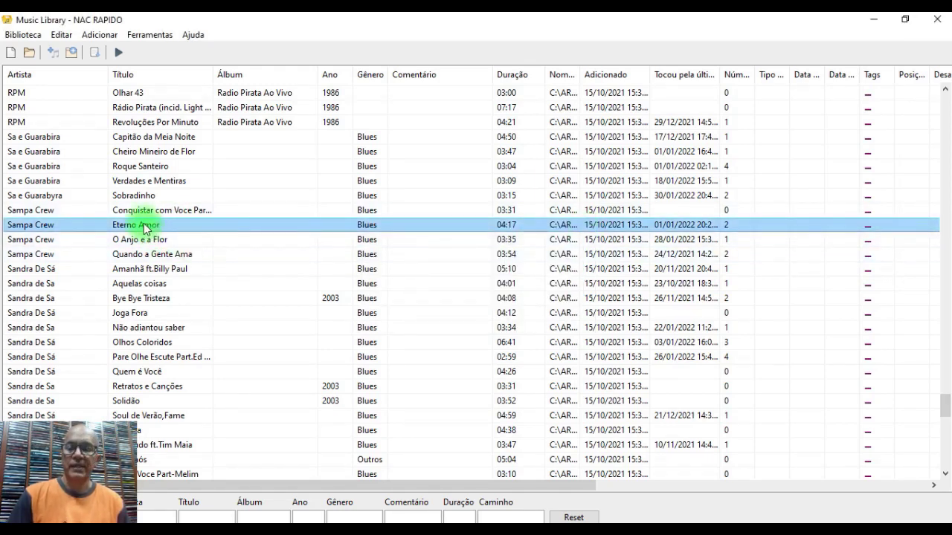
- Remove Eterno Amor, O Anjo e a Flor, Quando a Gente Ama and Amanhã ft.Billy Paul from the library
key(Delete)
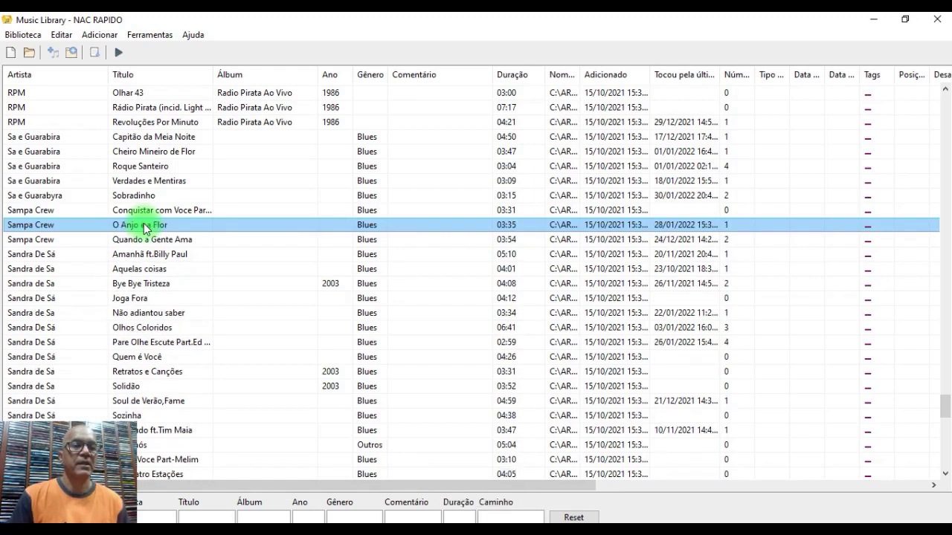
key(Delete)
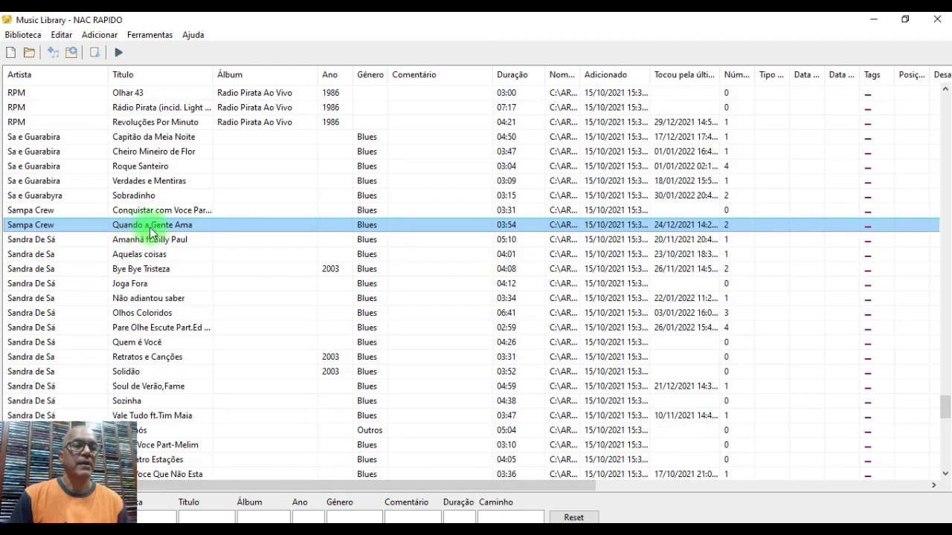
key(Delete)
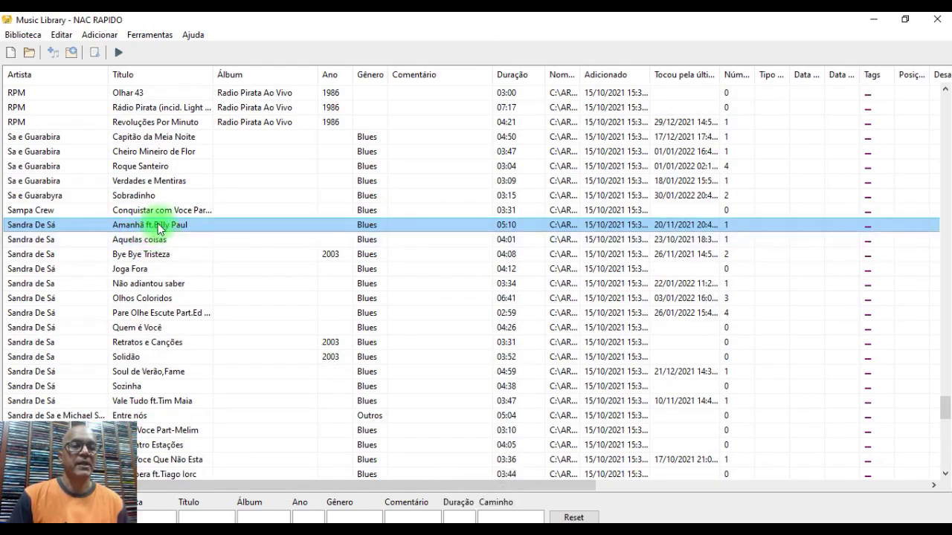
key(Delete)
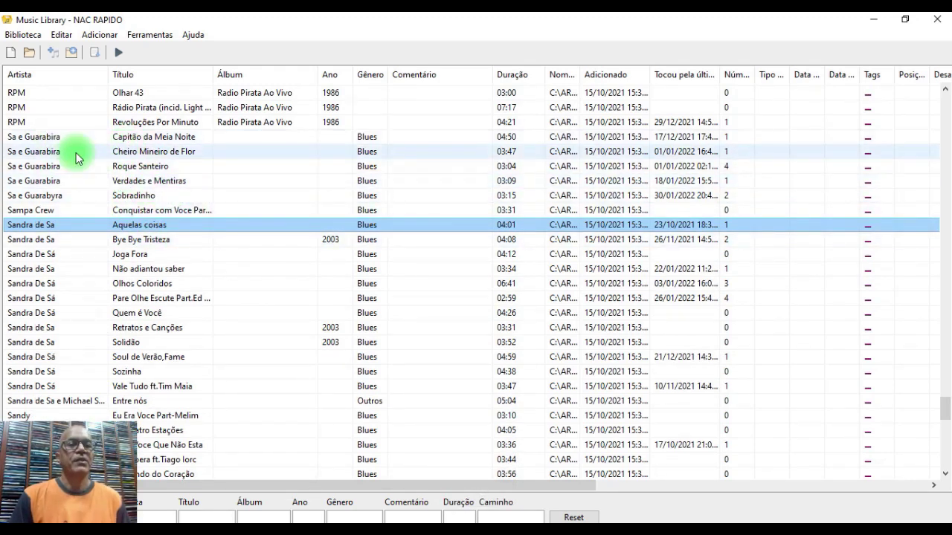
- Assign the NAC RAPIDO tag to the Sa e Guarabira tracks Capitão da Meia Noite, Cheiro Mineiro de Flor and Roque Santeiro
click(151, 143)
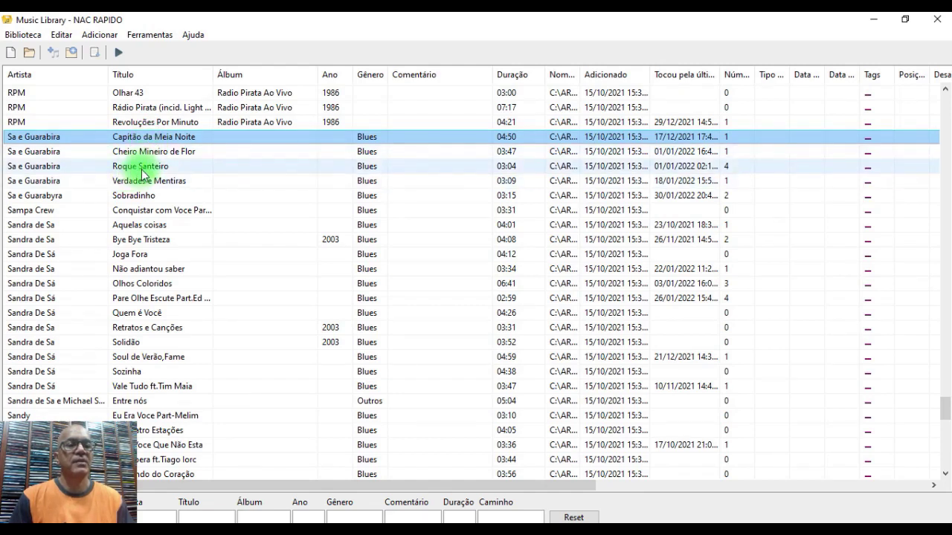
shift+click(139, 173)
right_click(139, 173)
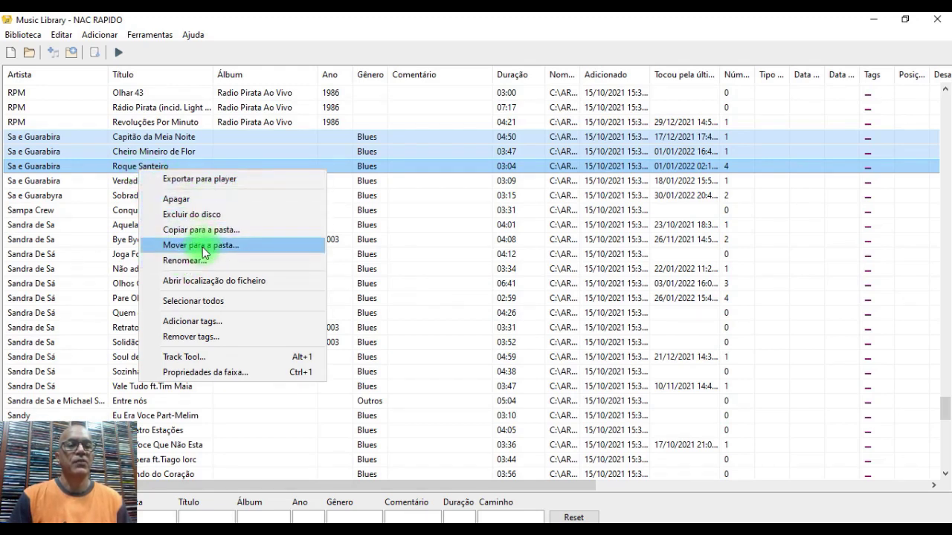
click(206, 325)
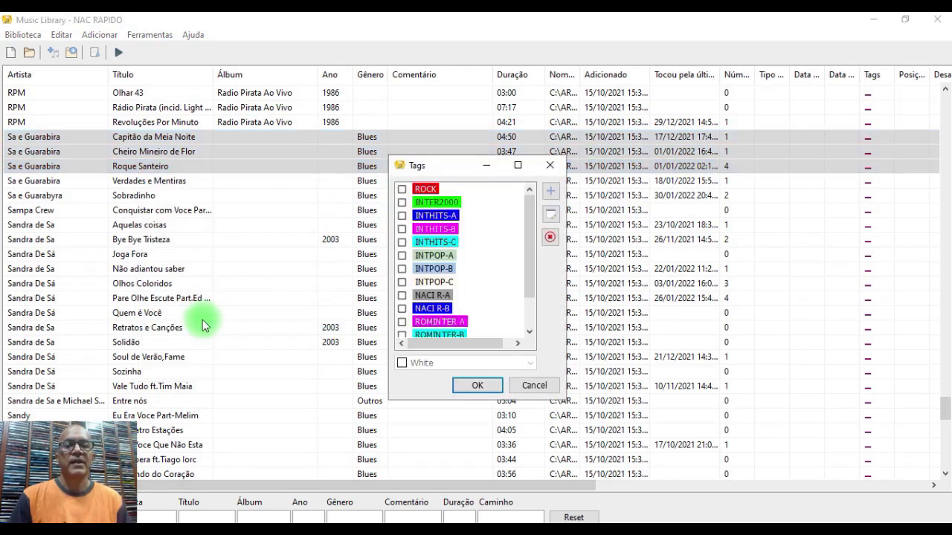
click(531, 319)
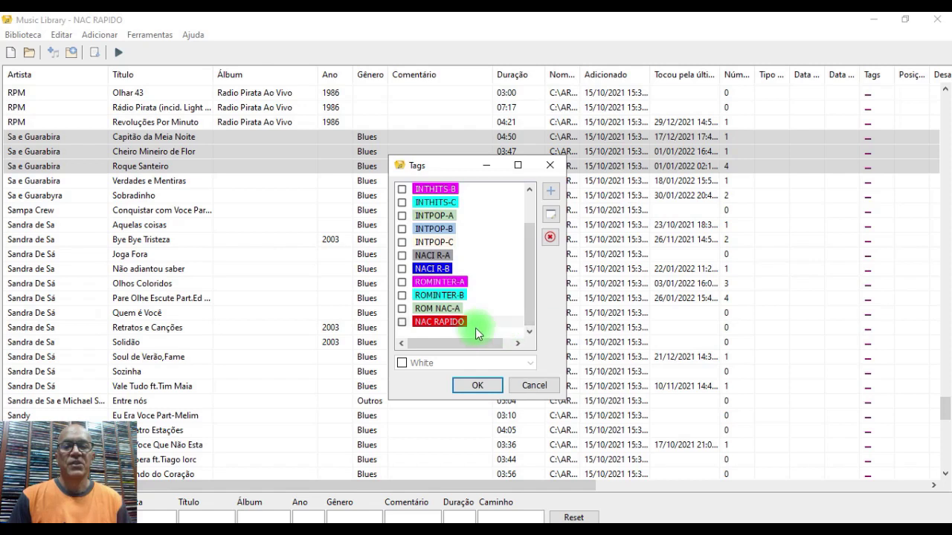
click(401, 323)
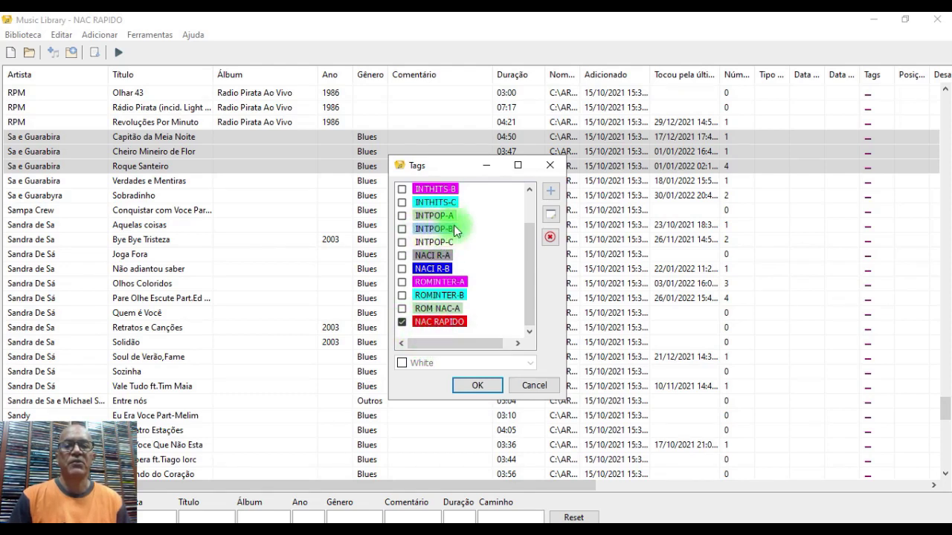
click(551, 193)
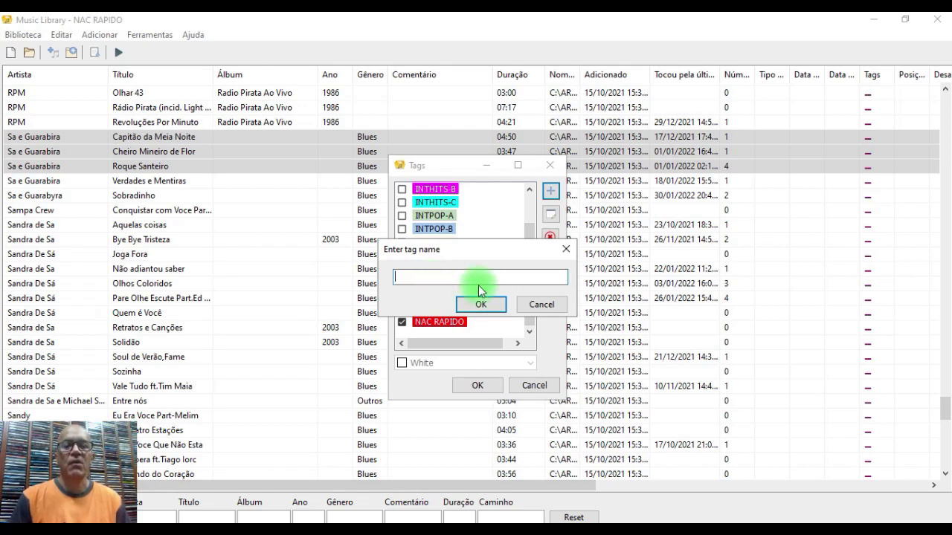
click(542, 304)
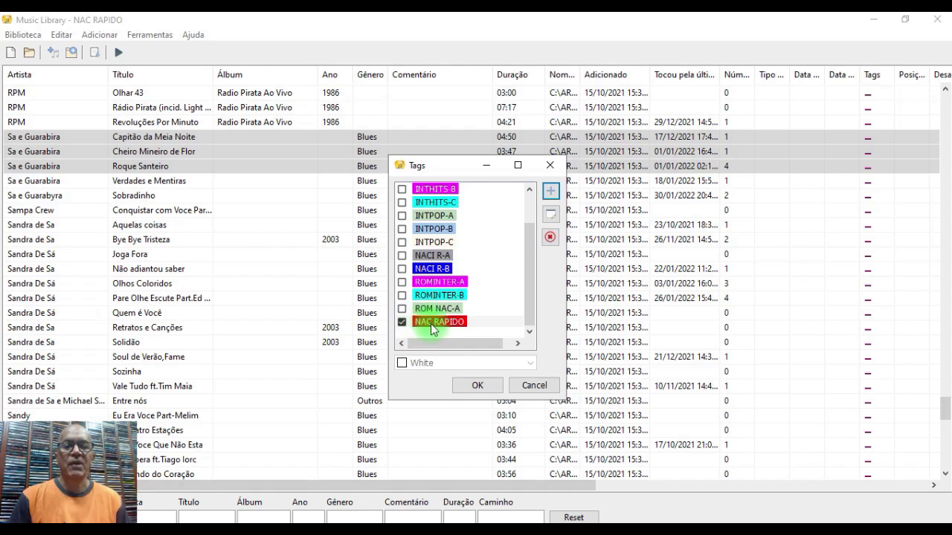
click(477, 386)
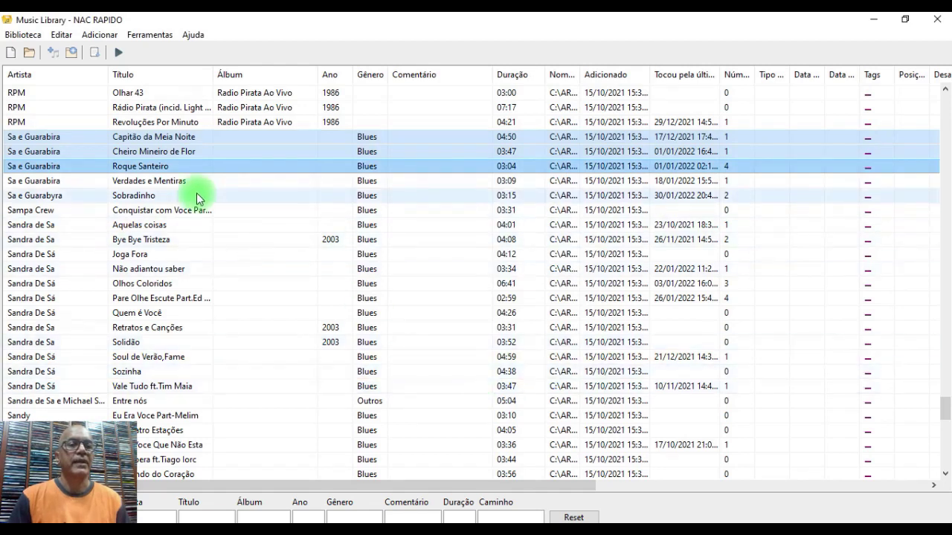
- Check the assigned tags in the track properties of Cheiro Mineiro de Flor and Rádio Pirata (incid. Light My Fire)
click(136, 151)
right_click(136, 151)
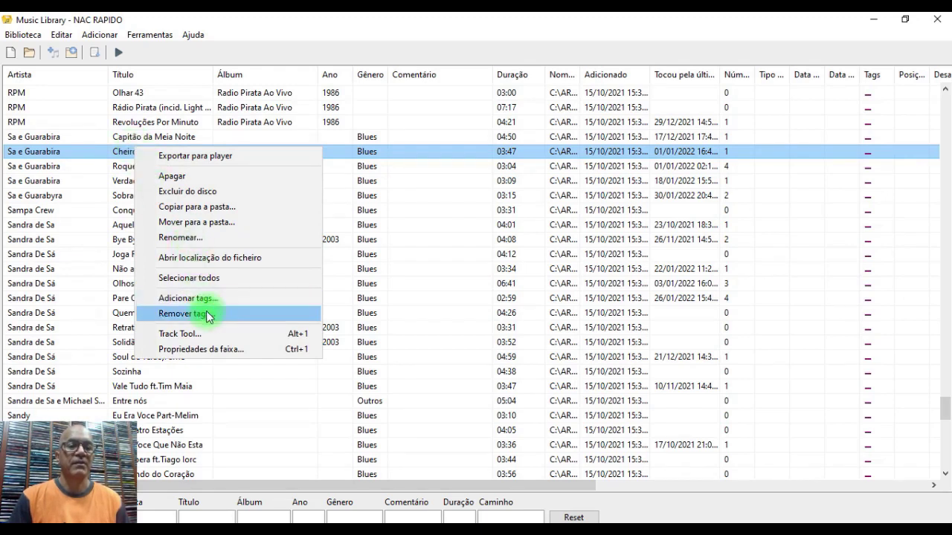
click(208, 349)
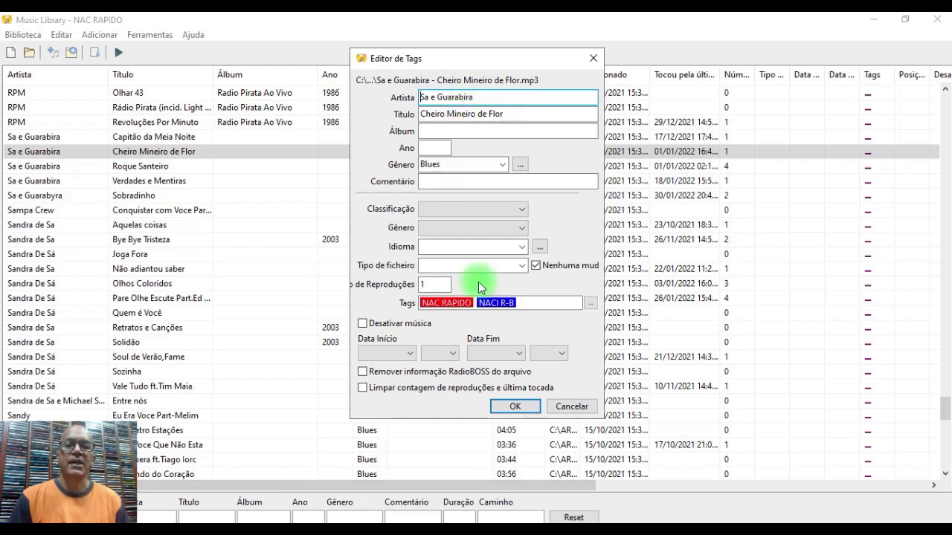
click(516, 406)
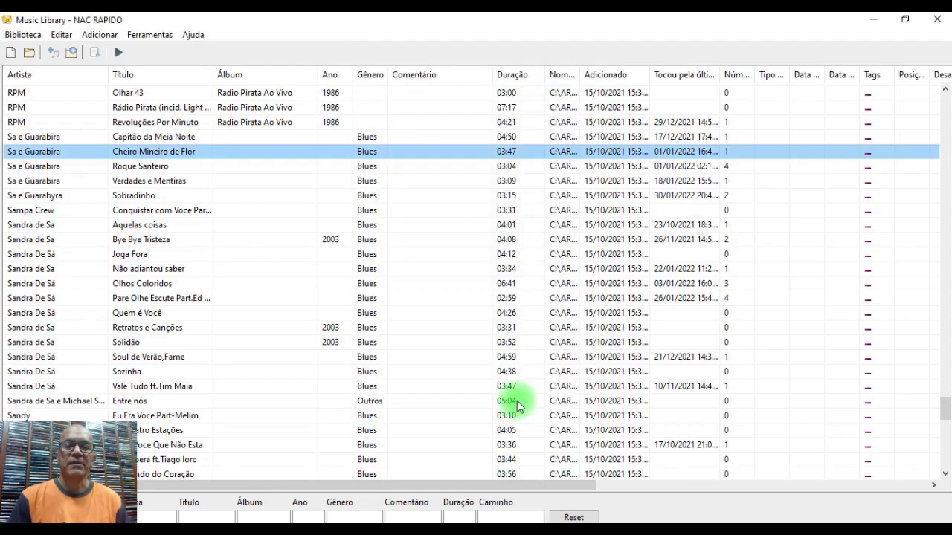
right_click(123, 110)
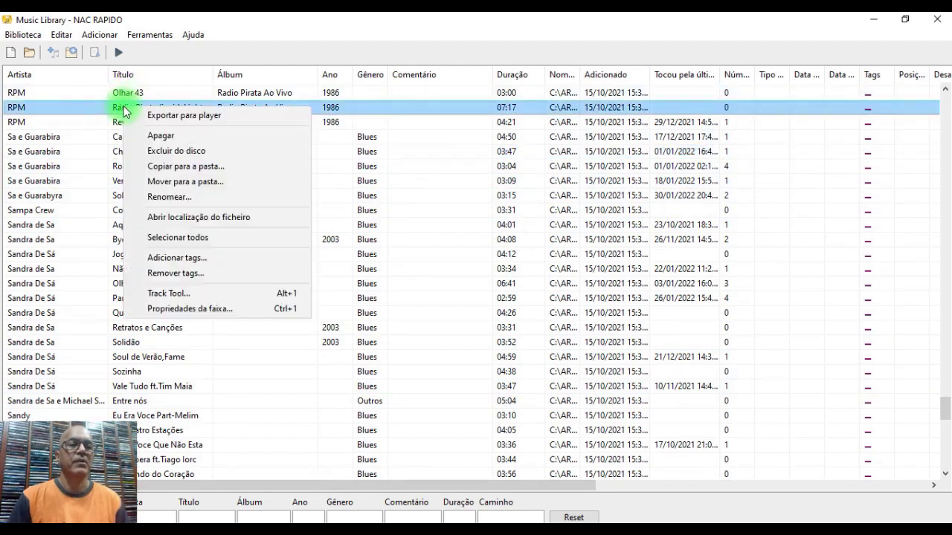
click(189, 312)
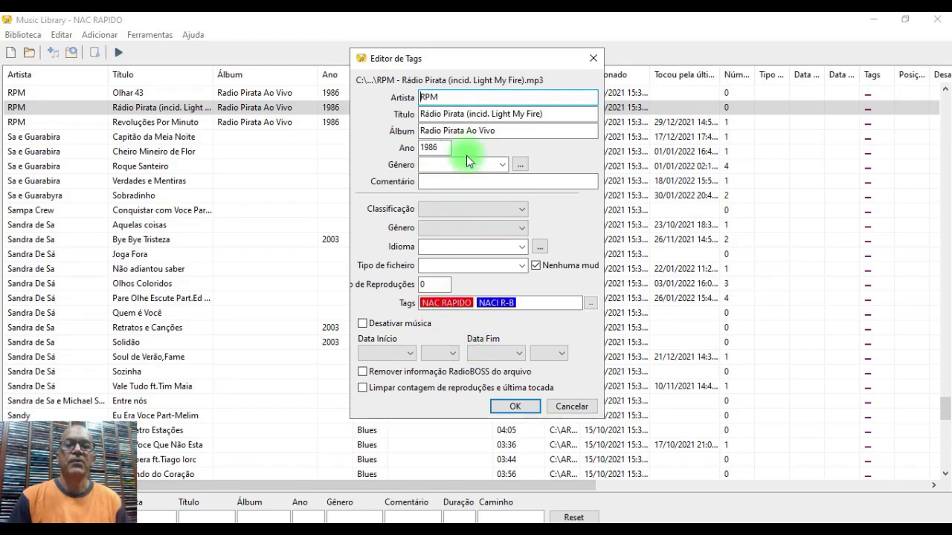
click(515, 408)
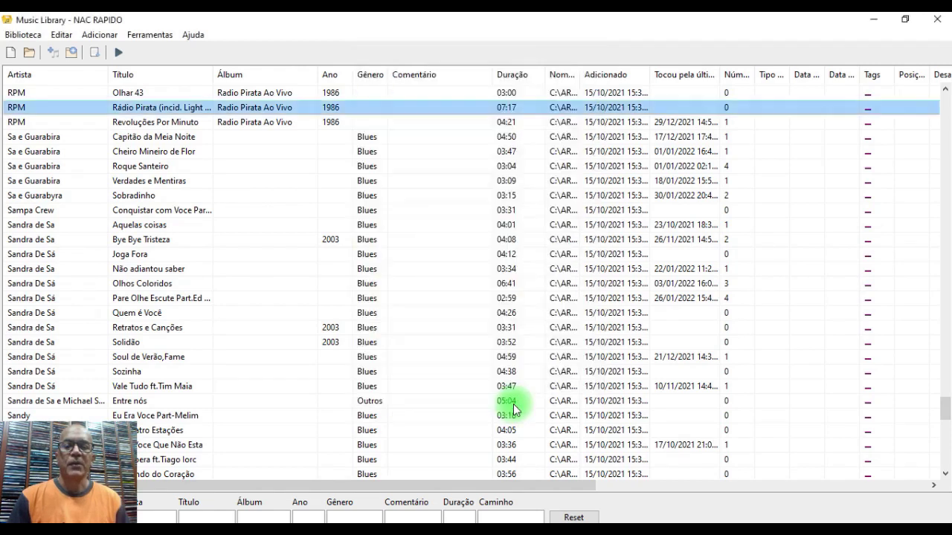
- Close the music library and open the NAC RAPIDO category for editing in Playlist Generator Pro
click(935, 21)
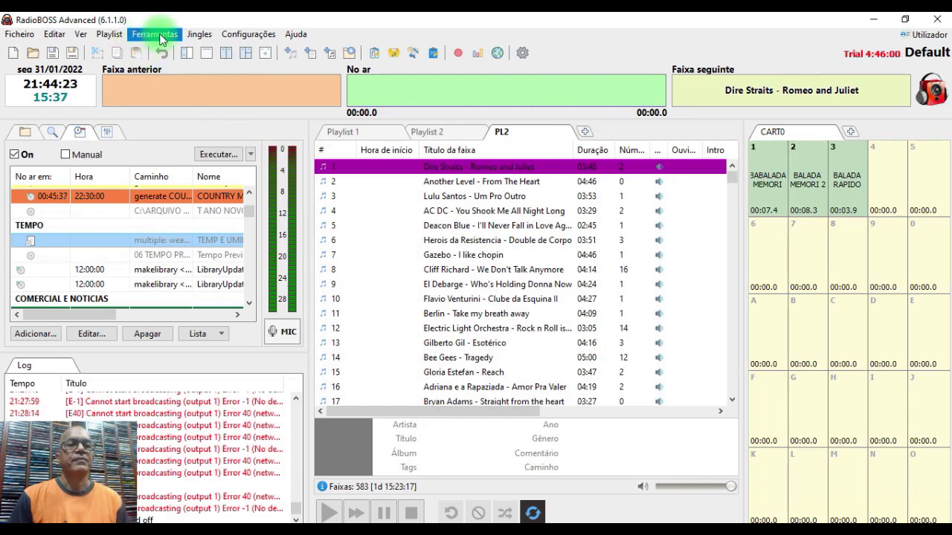
click(109, 35)
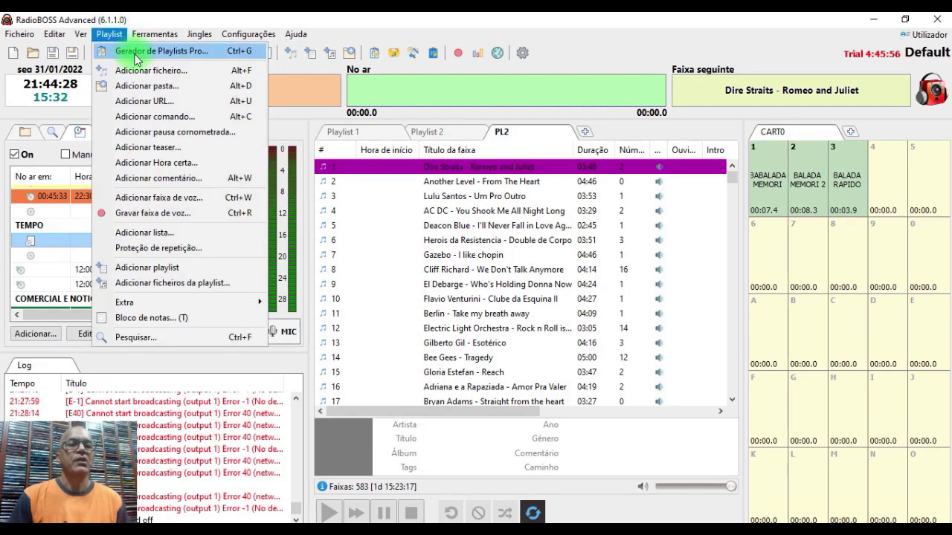
click(135, 59)
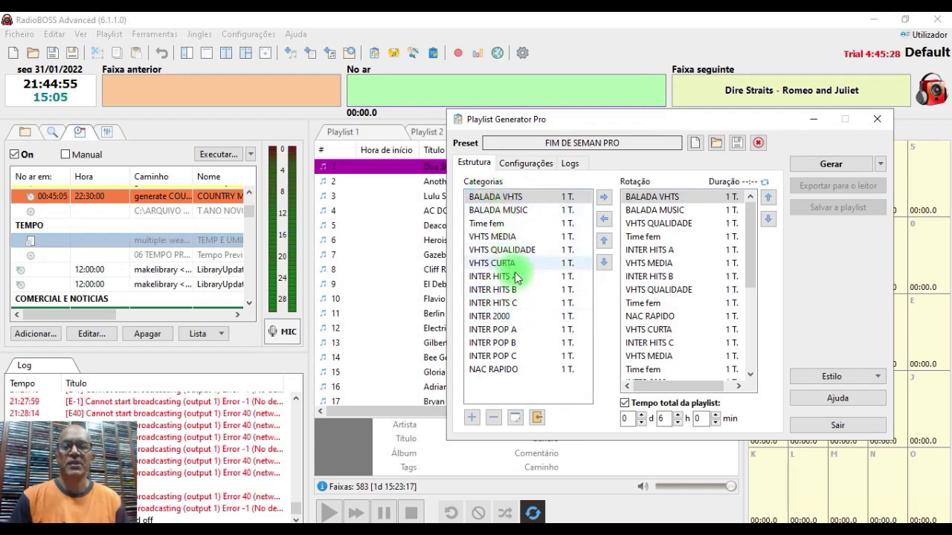
click(502, 377)
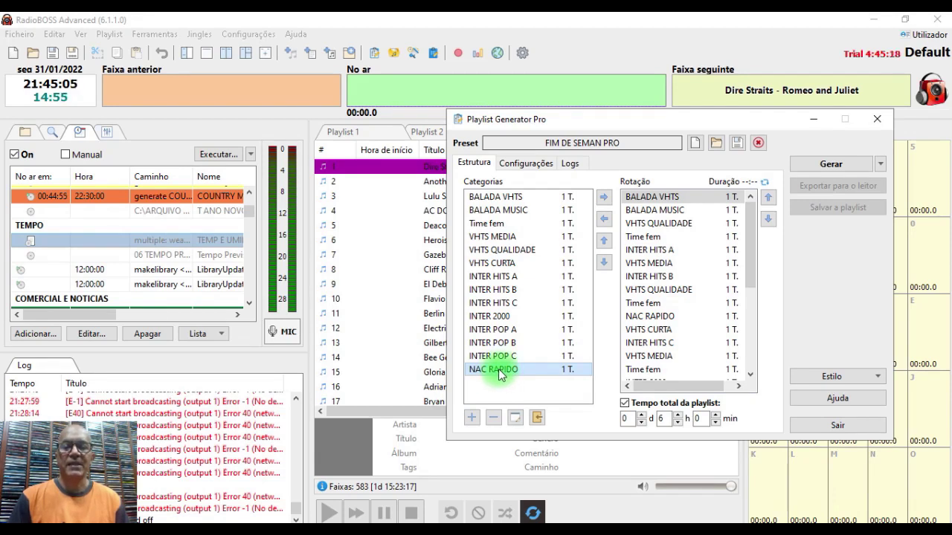
click(516, 419)
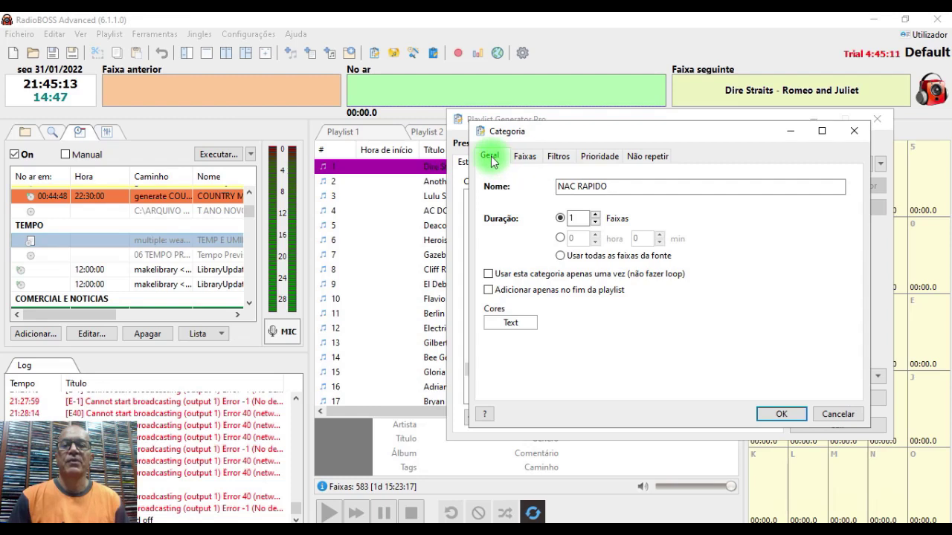
- Add the folder C:\ARQUIVO MEMORIA\NACIONAL MUSIC 3\NACIONAL POP\NACIONAL RAP A as a track source of the NAC RAPIDO category
click(524, 158)
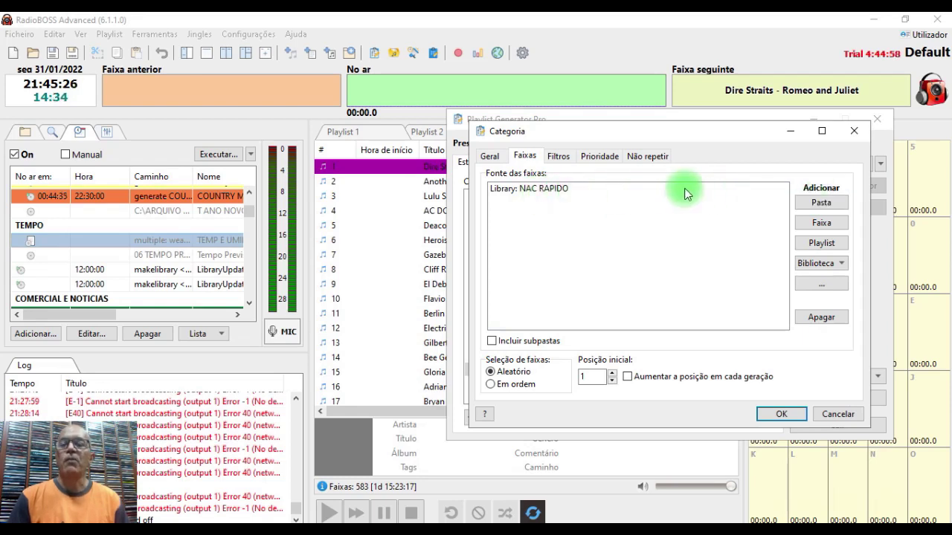
click(821, 201)
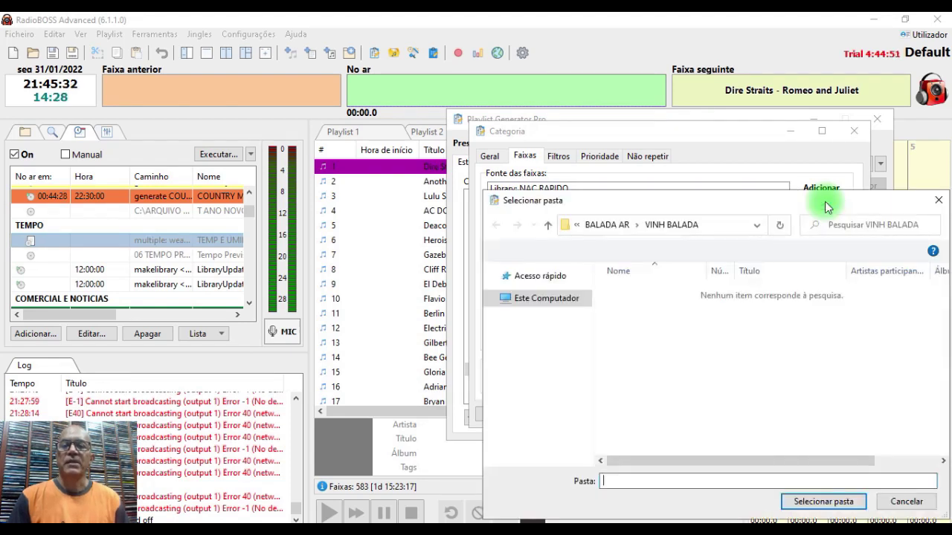
click(550, 224)
click(550, 224)
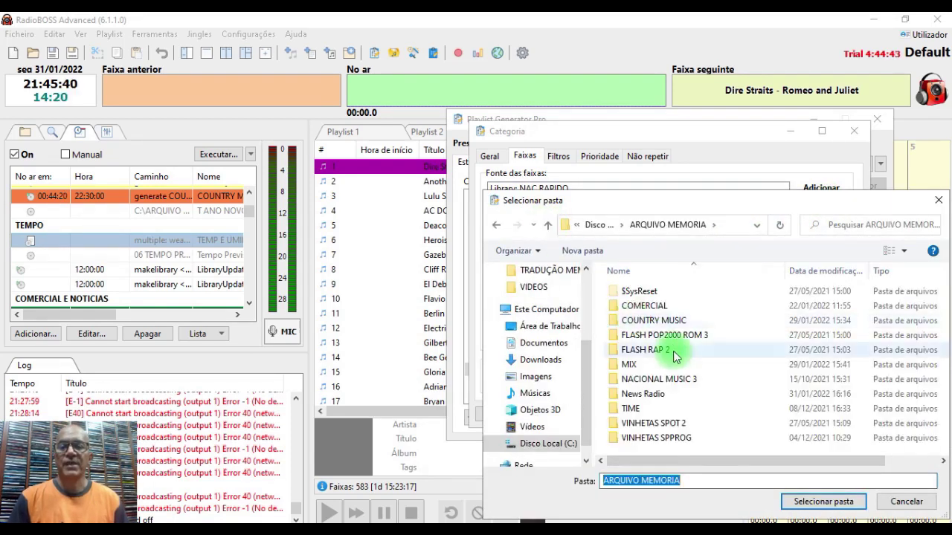
click(658, 380)
double_click(658, 381)
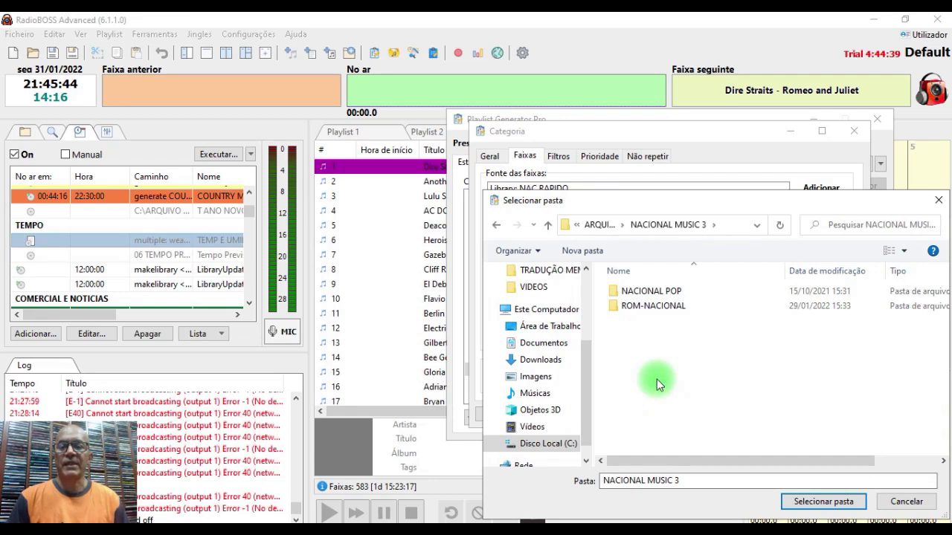
double_click(654, 292)
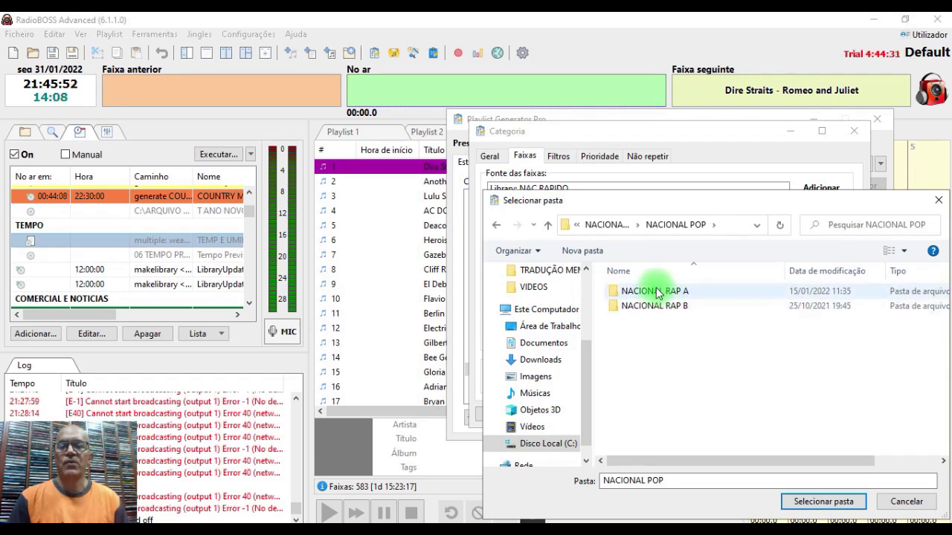
click(649, 292)
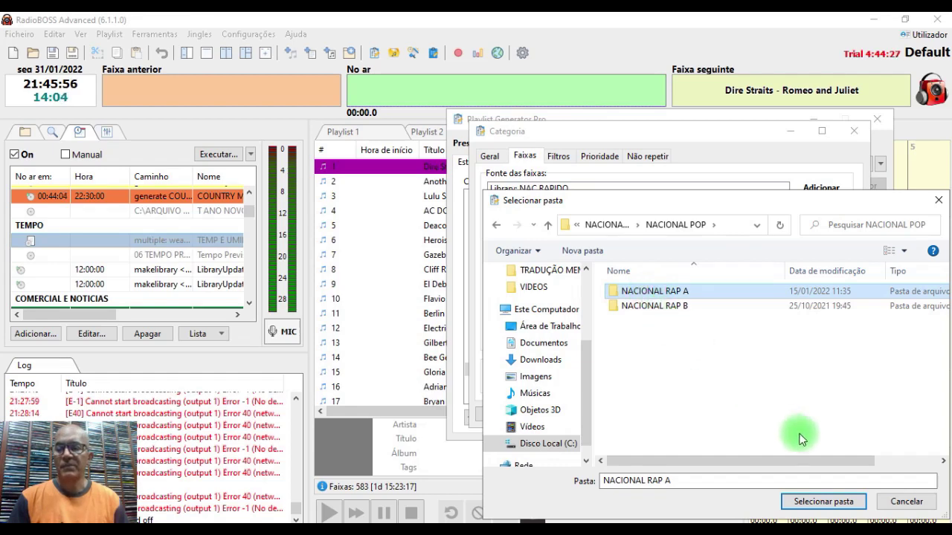
click(813, 503)
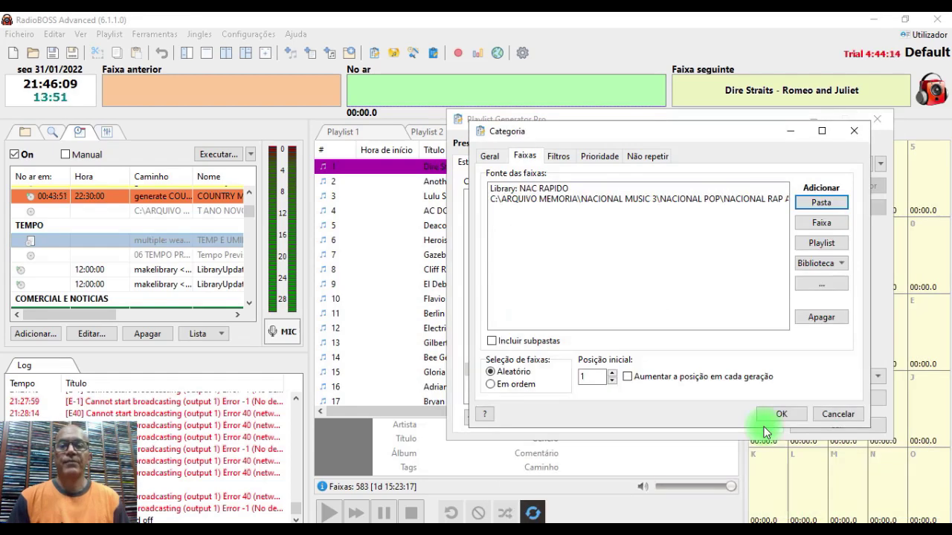
click(556, 190)
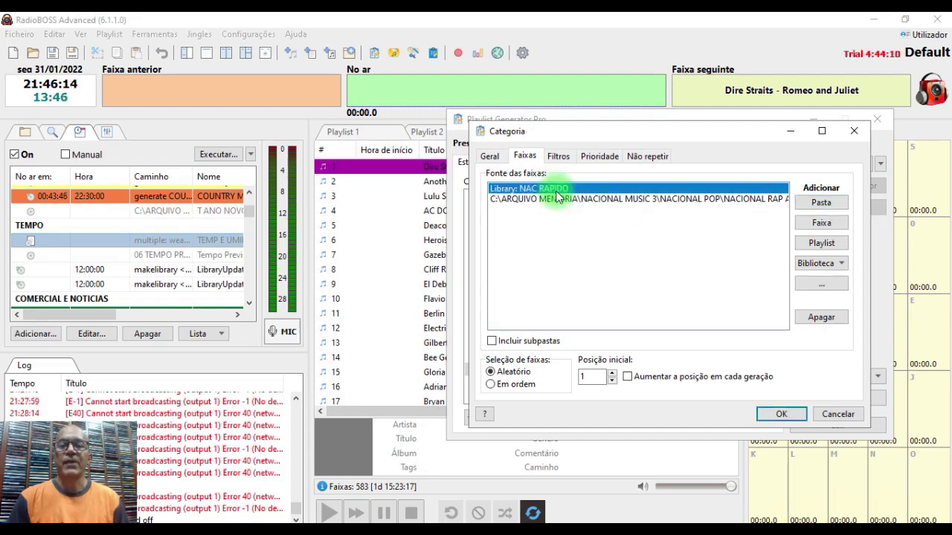
click(601, 199)
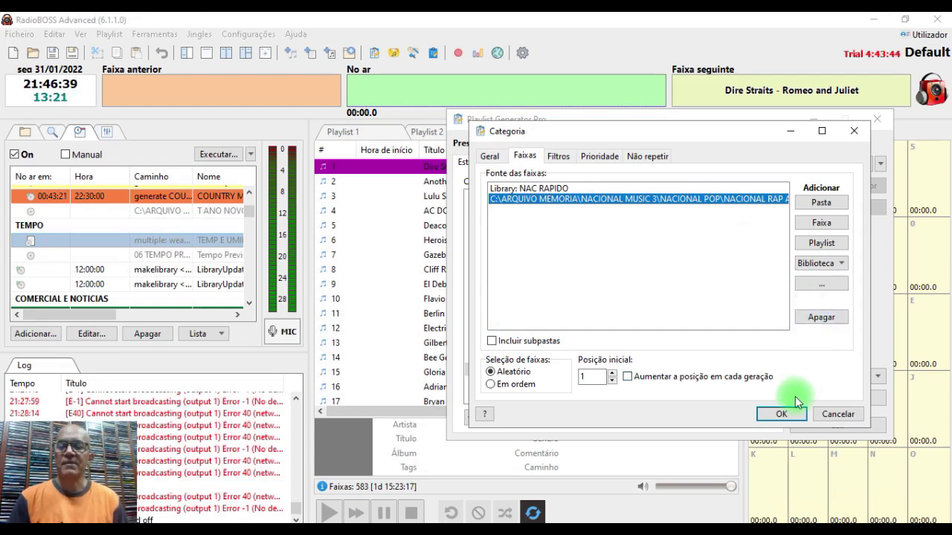
- Add a tag filter rule to the category that includes tracks with the NAC RAPIDO tag
click(492, 159)
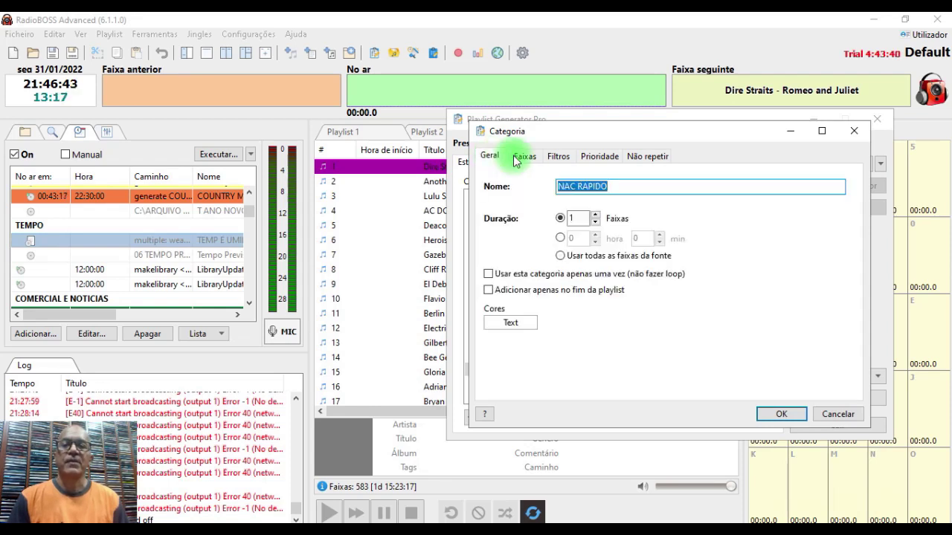
click(558, 159)
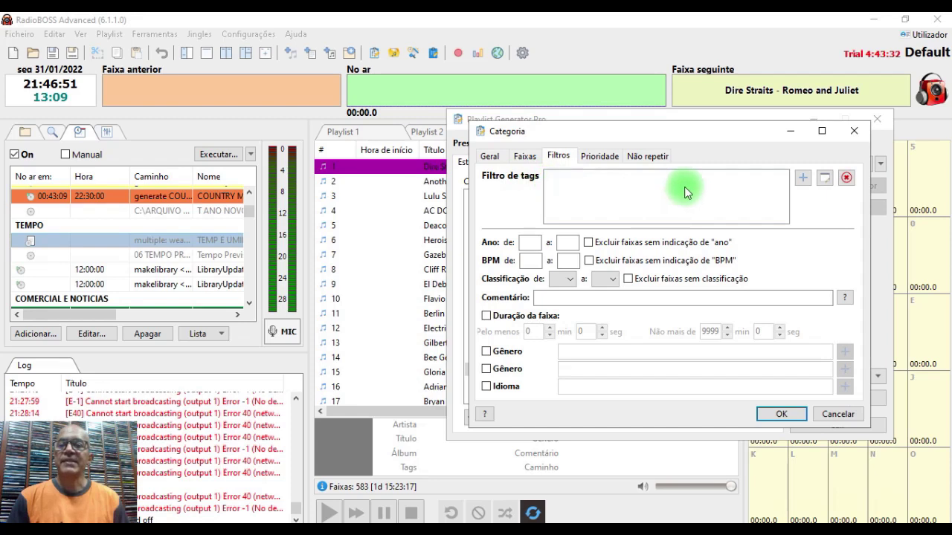
click(804, 179)
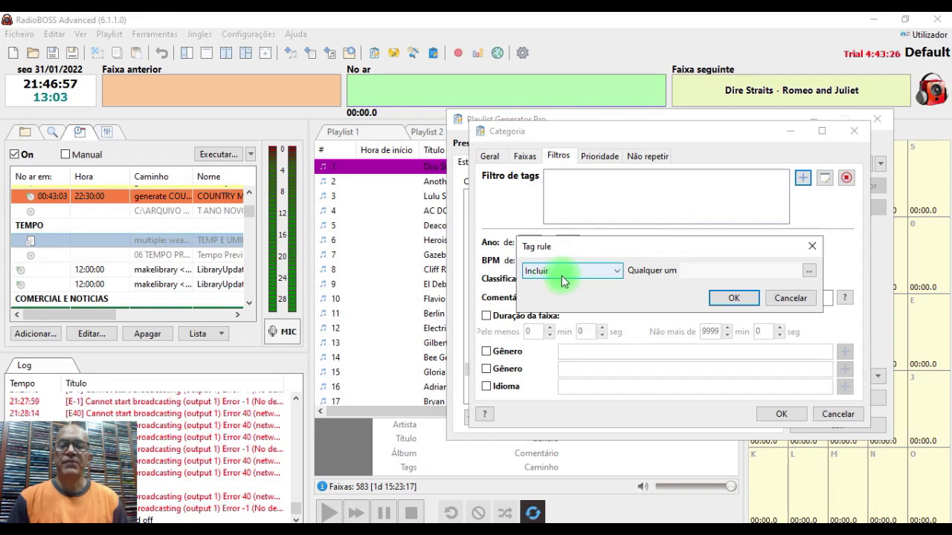
click(809, 271)
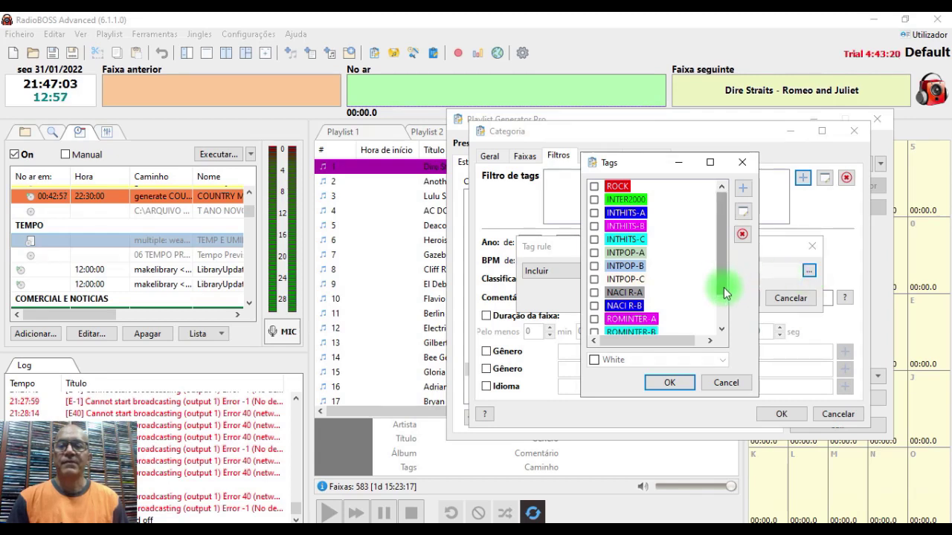
click(725, 316)
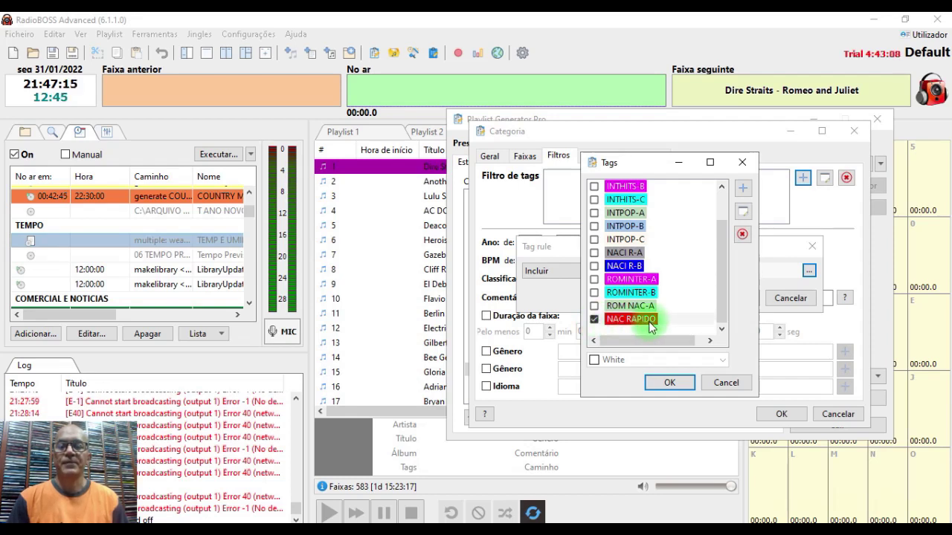
click(669, 382)
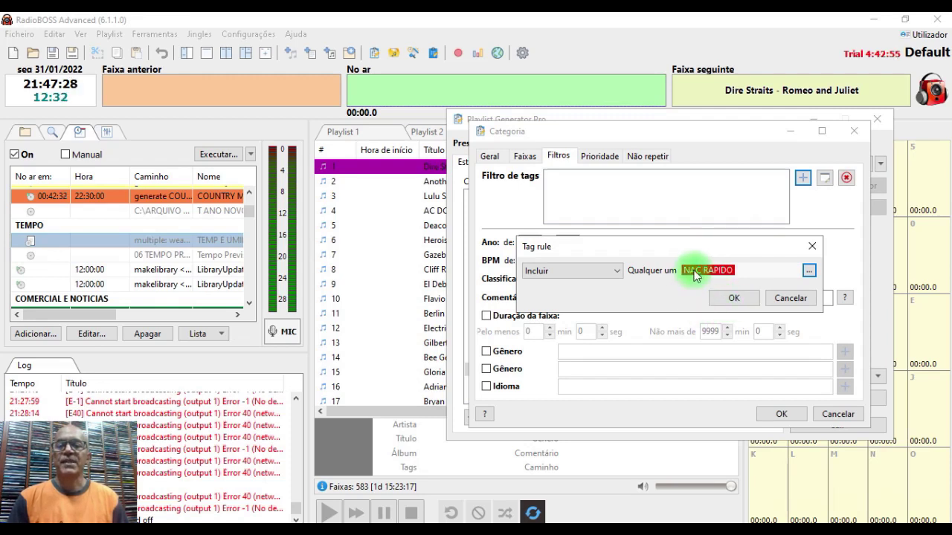
click(730, 298)
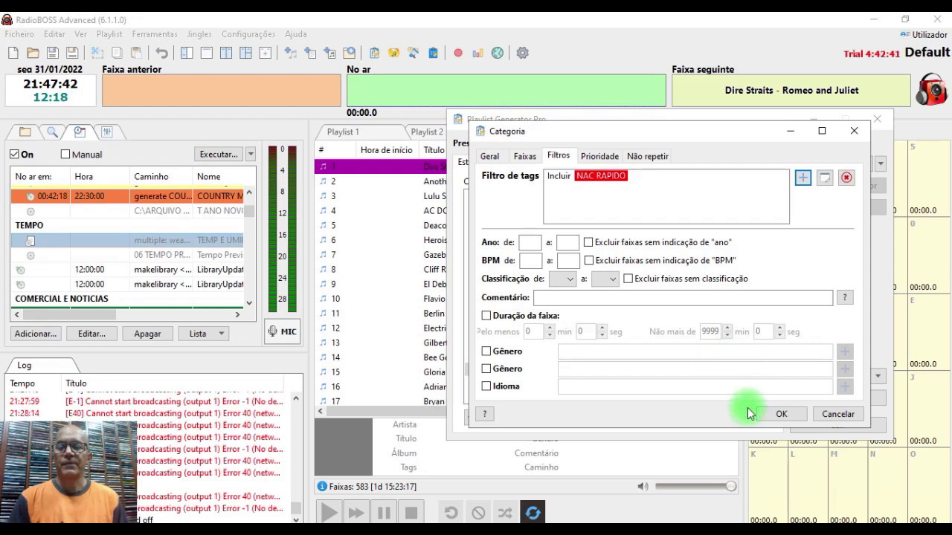
- Confirm the NAC RAPIDO category changes and generate a playlist from the FIM DE SEMAN PRO preset
click(777, 413)
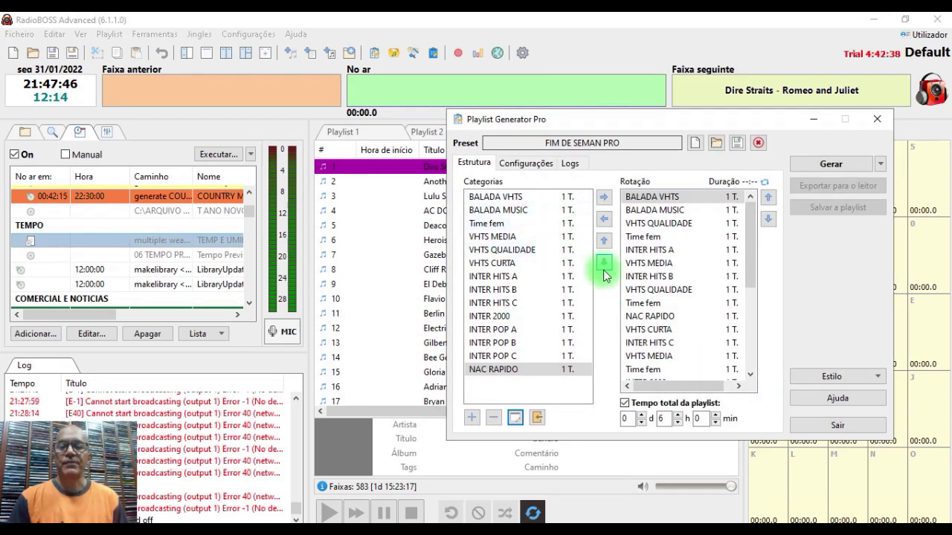
click(511, 371)
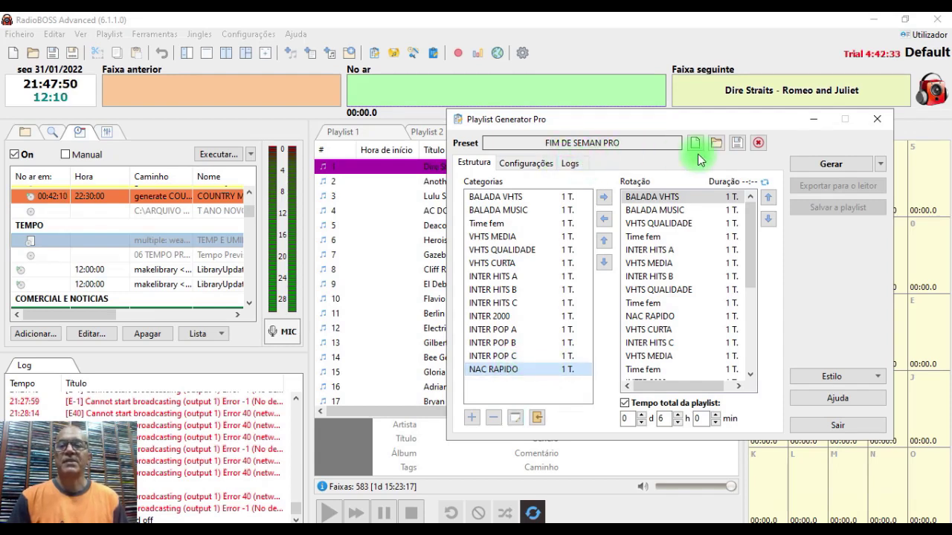
click(842, 166)
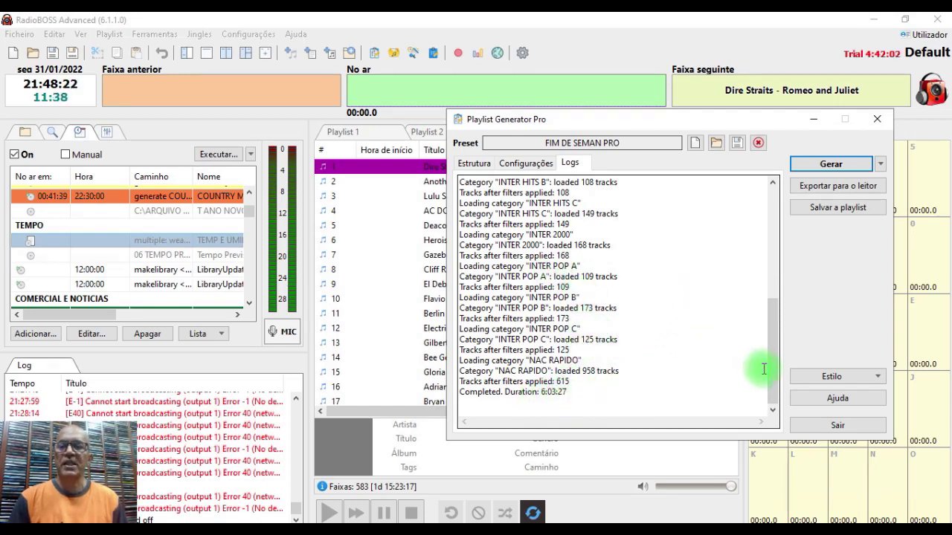
- Save the preset as FIM DE SEMAN PRO in the Programa group and exit Playlist Generator Pro
click(738, 145)
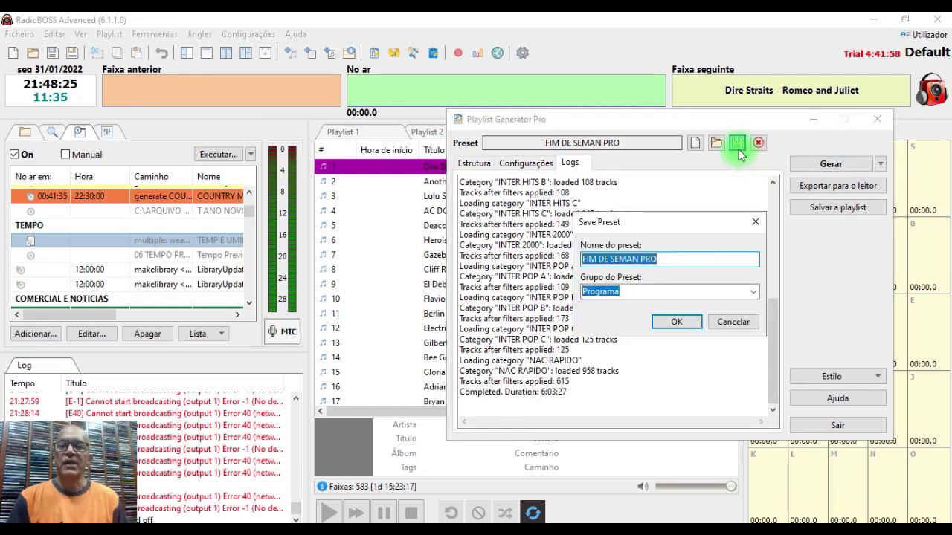
click(677, 324)
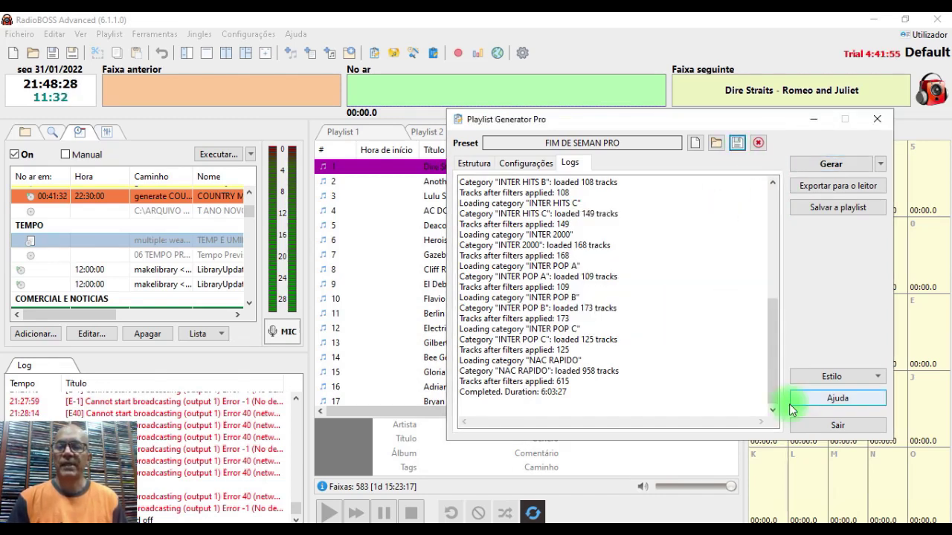
click(834, 428)
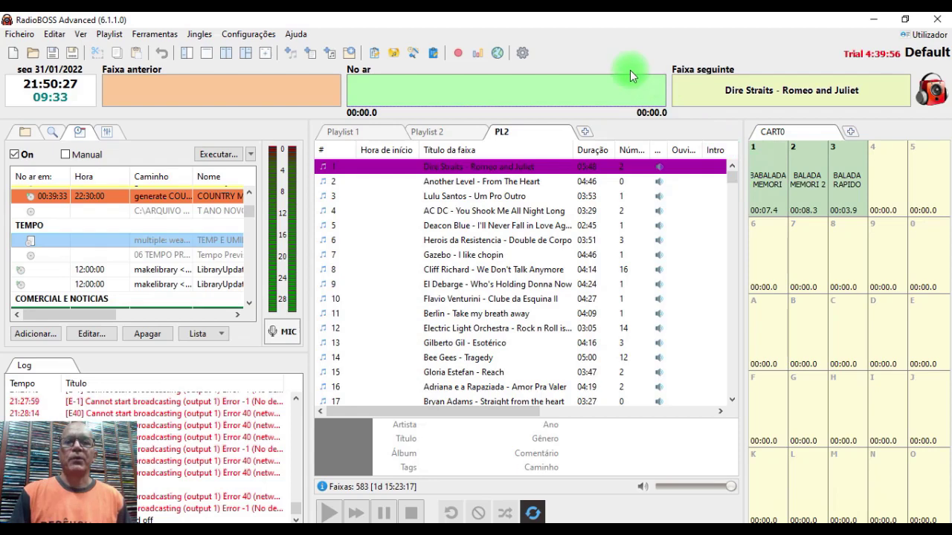
click(110, 35)
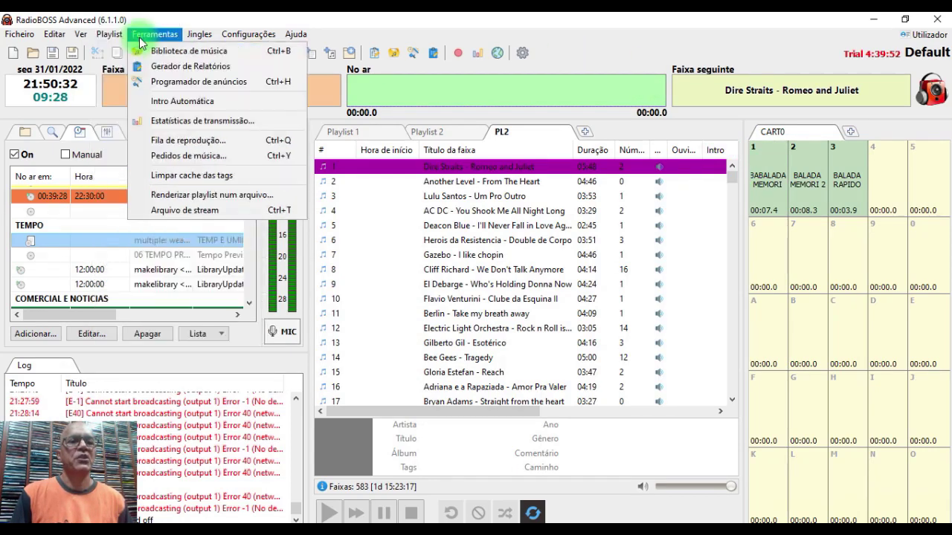
click(383, 39)
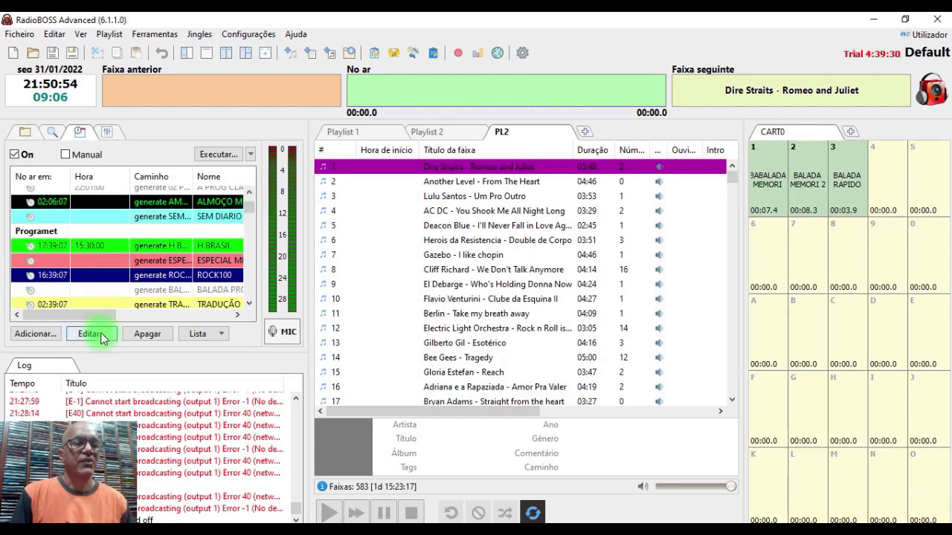
click(37, 334)
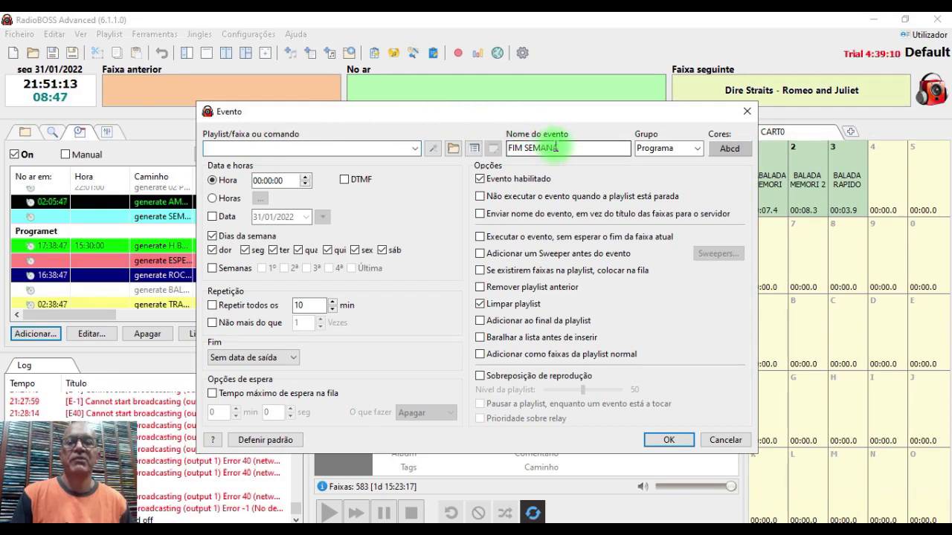
click(749, 112)
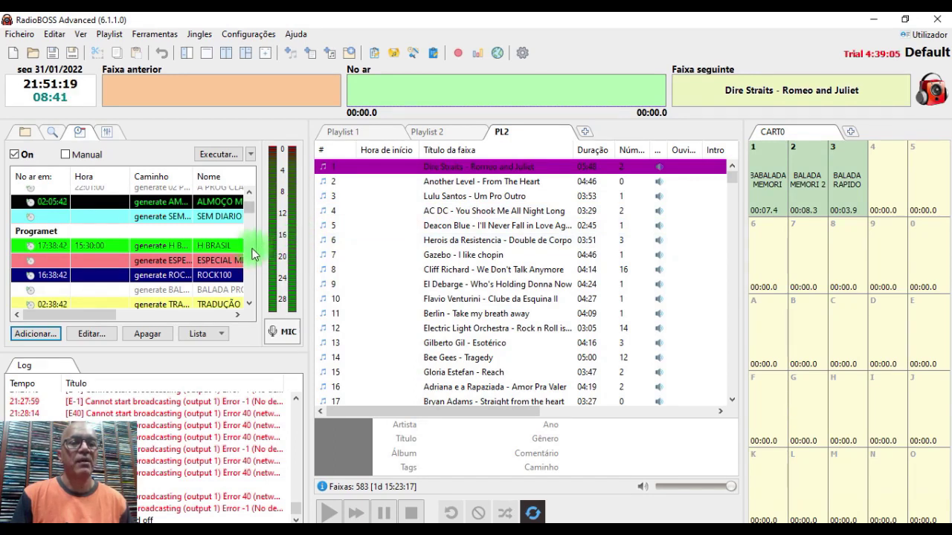
- Open the FIM DE SEM PRO event in the scheduler's Programa group for editing
scroll(251, 202, up, 5)
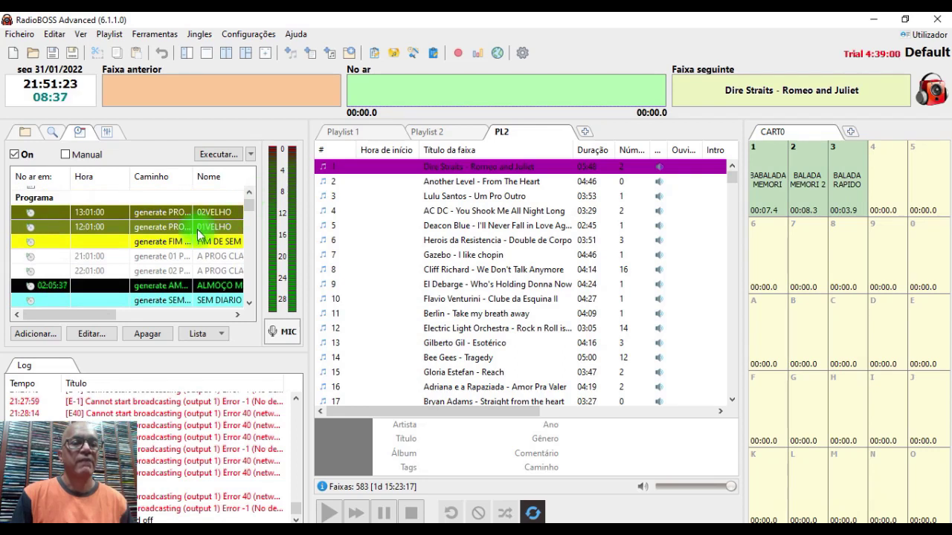
click(85, 241)
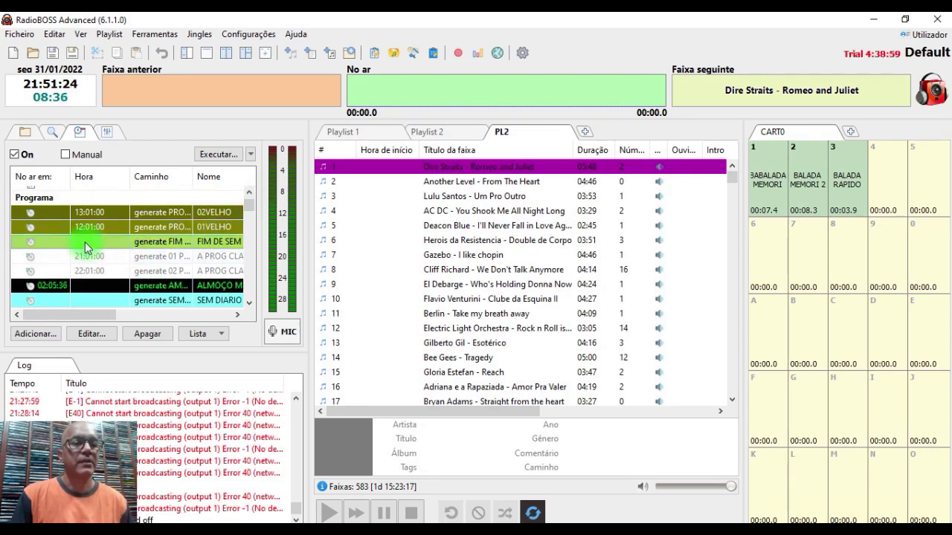
click(91, 334)
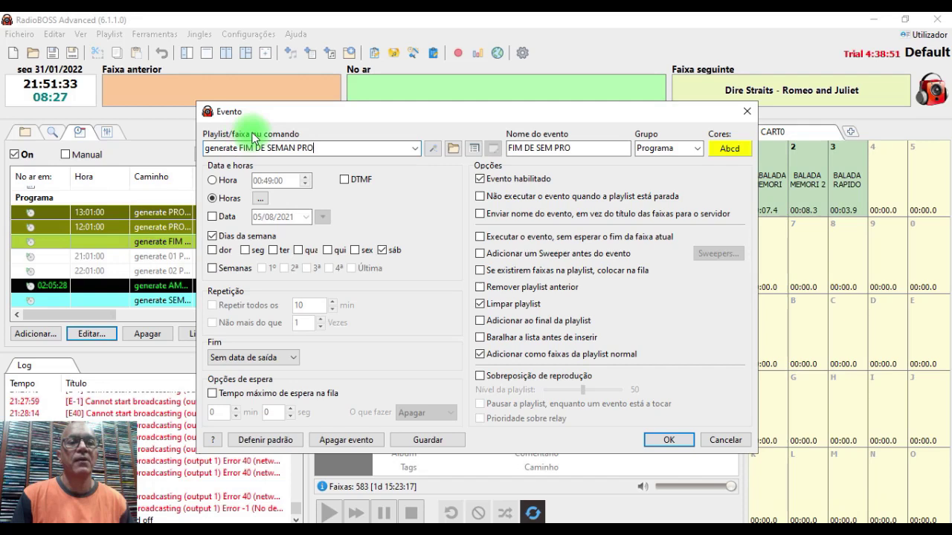
- Set the event's command with the scheduler assistant to Gerar playlist using the FIM DE SEMAN PRO template
click(453, 148)
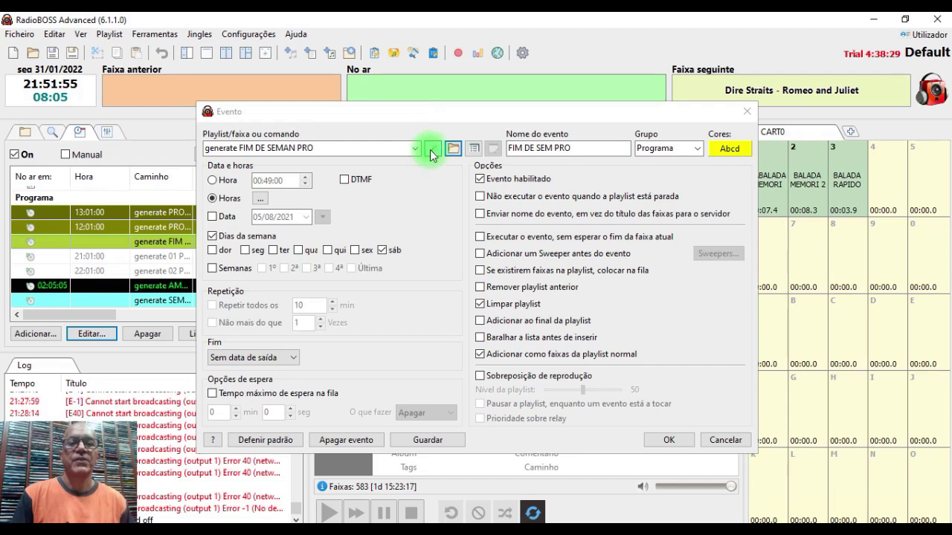
click(432, 151)
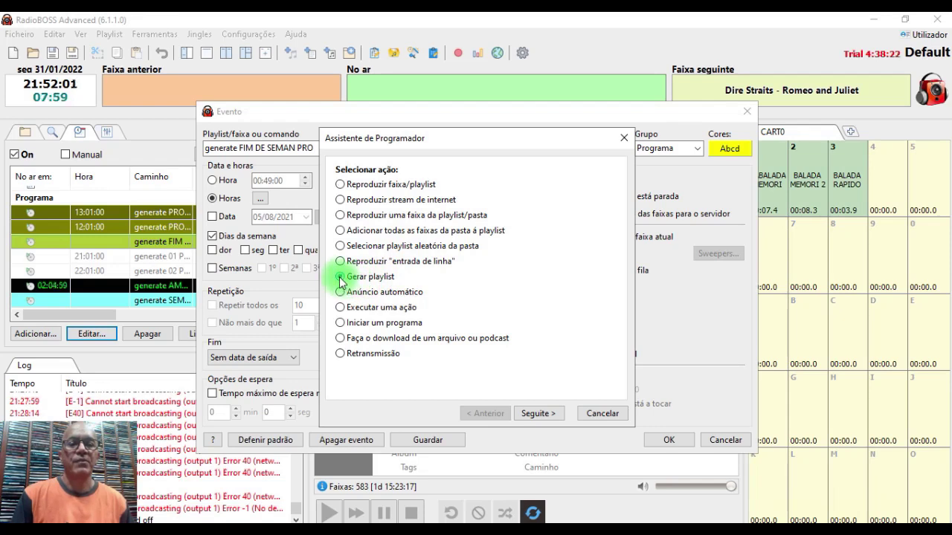
click(540, 415)
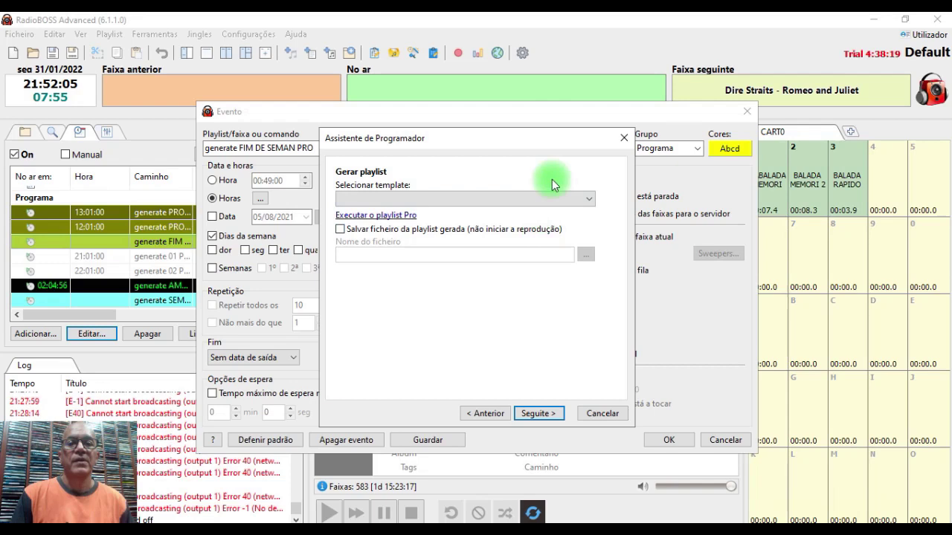
click(589, 200)
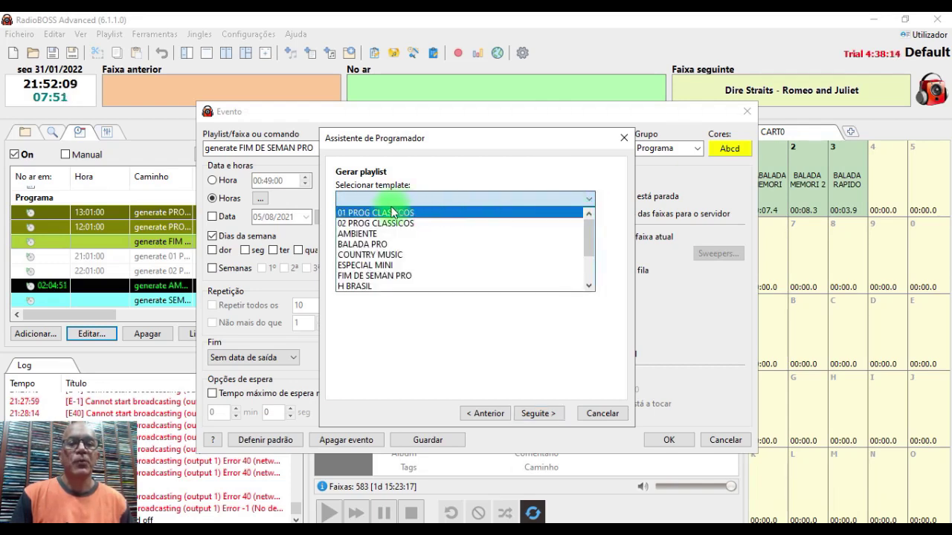
click(366, 276)
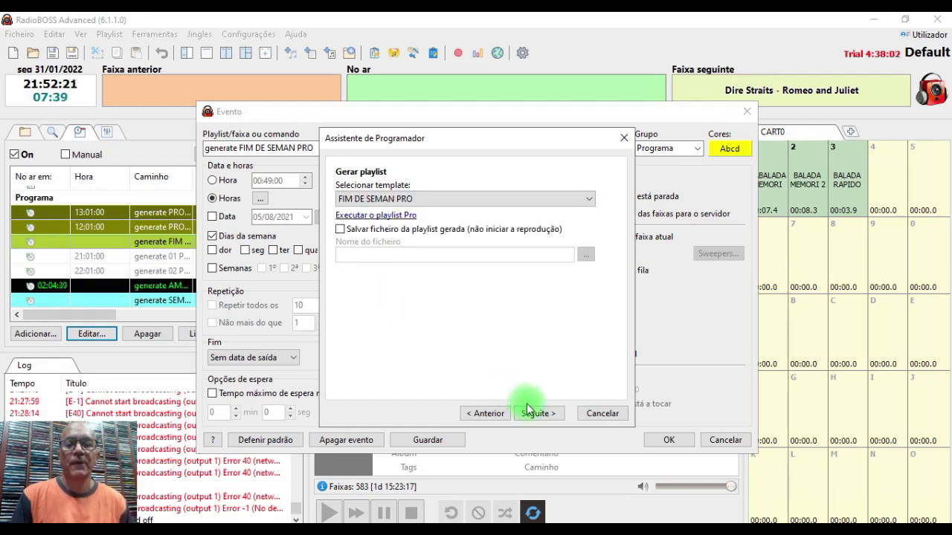
click(546, 417)
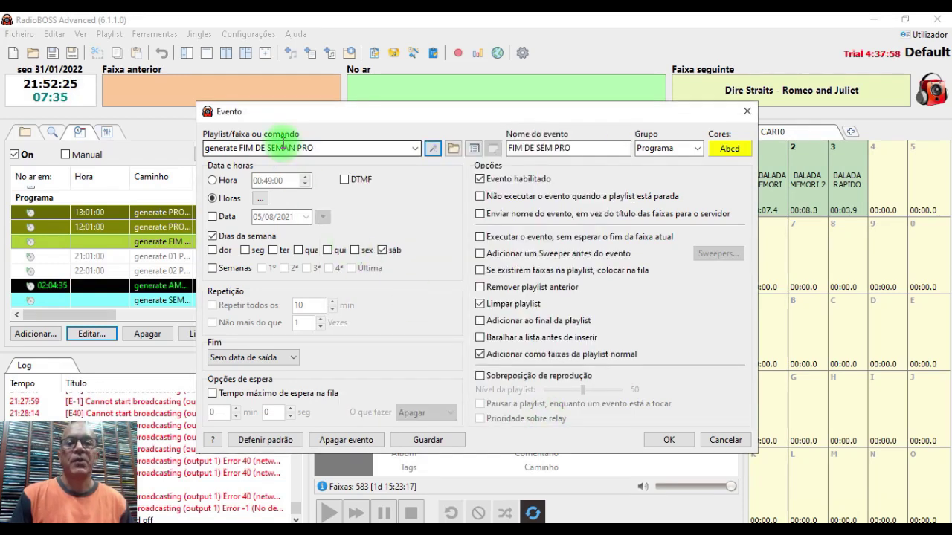
click(729, 150)
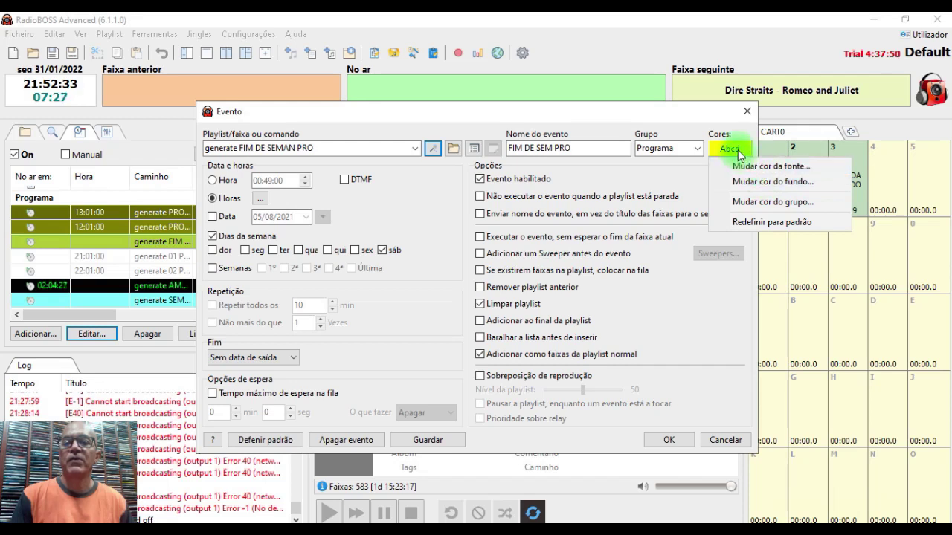
click(673, 179)
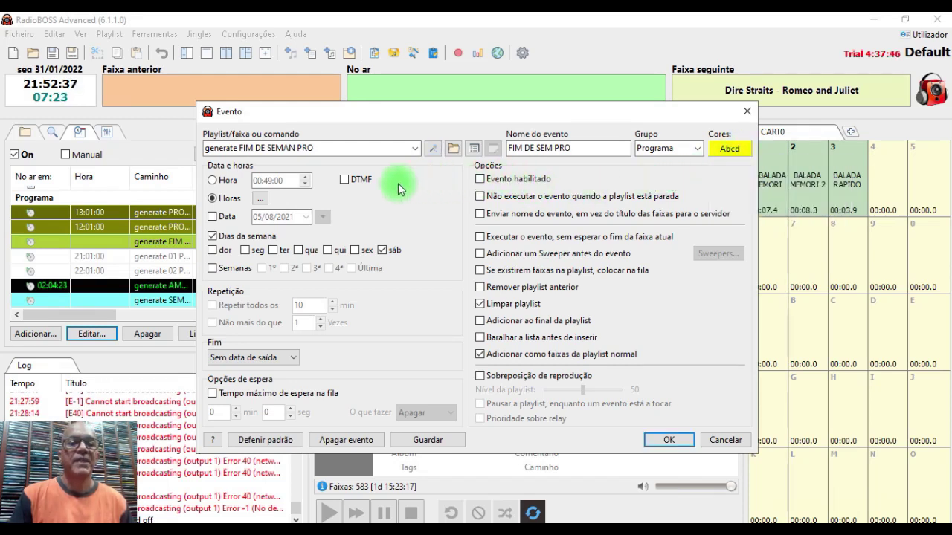
click(479, 182)
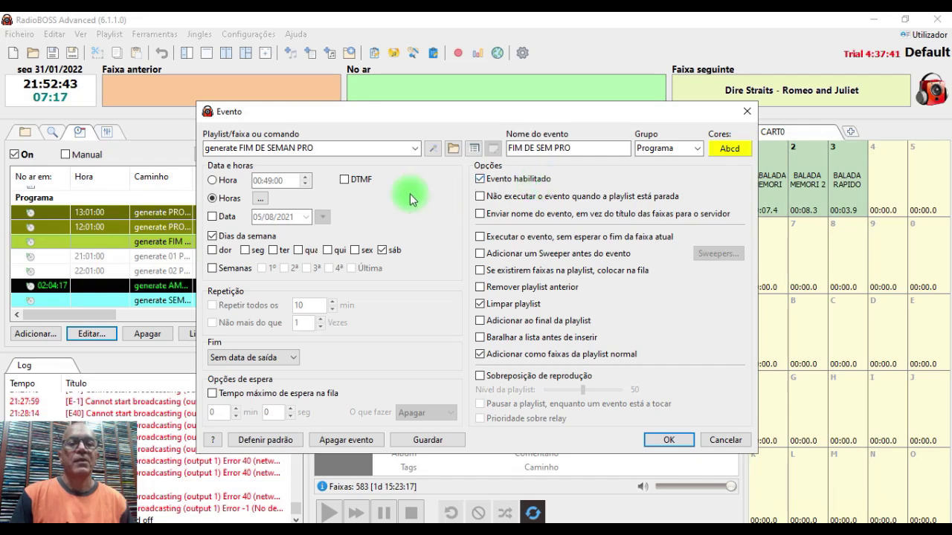
- Schedule the event for hours 13 and 18 at minute 56, second 0
click(259, 199)
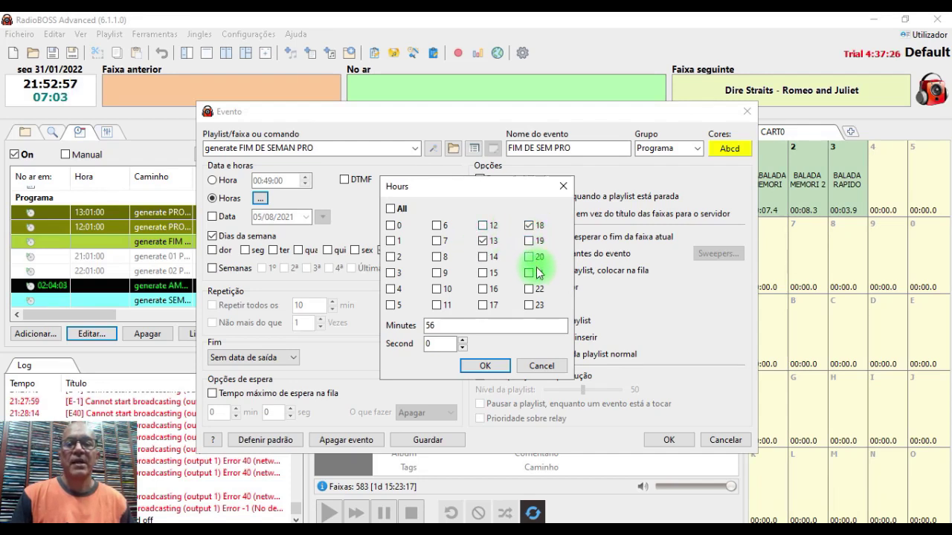
click(483, 241)
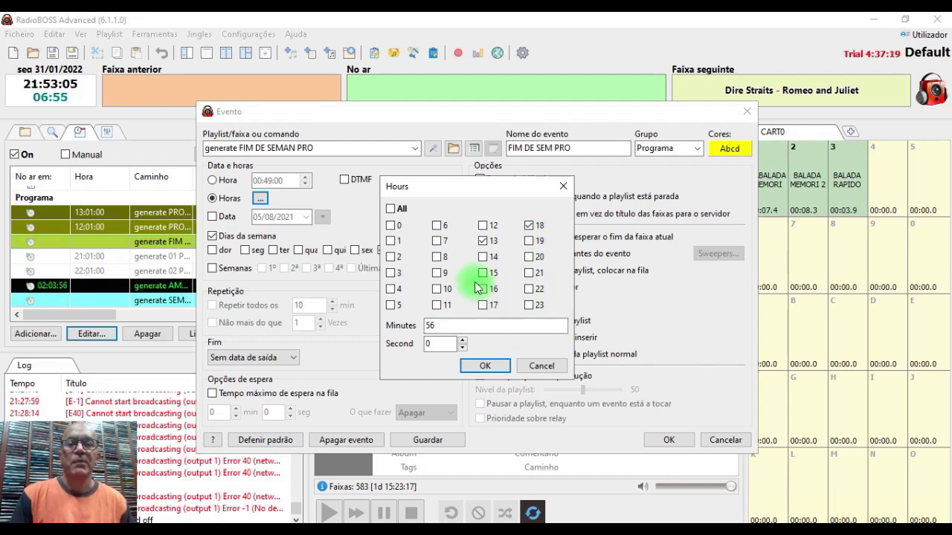
click(443, 325)
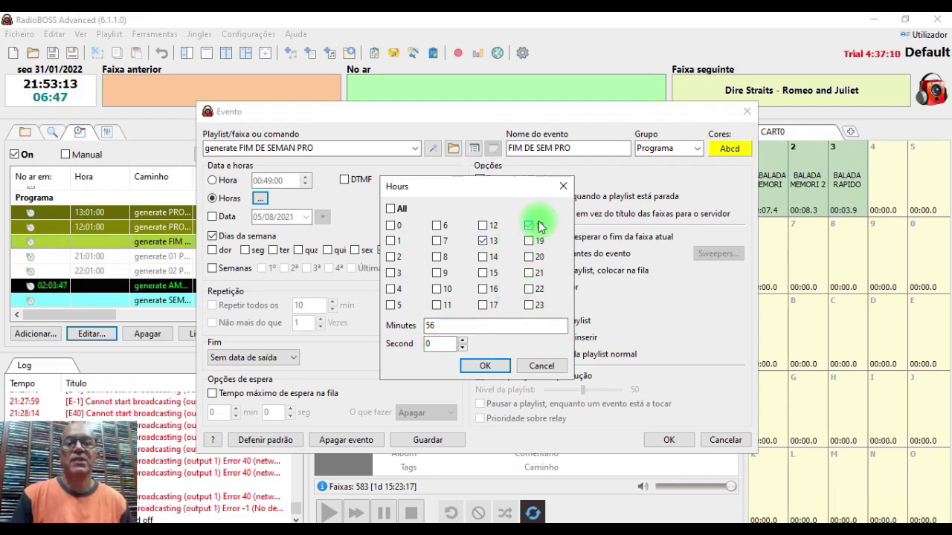
click(487, 366)
- Set the event's weekdays to Friday (sex) and Saturday (sáb)
click(383, 252)
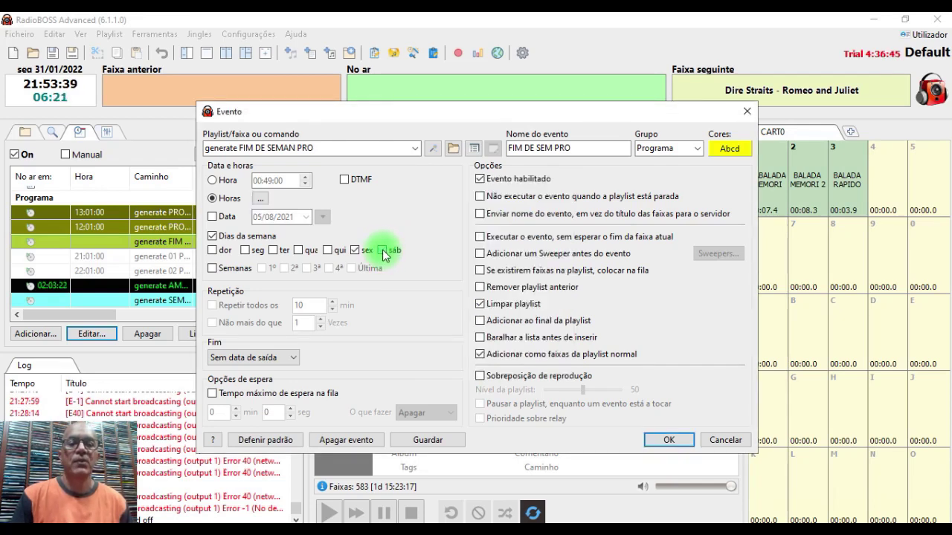
click(383, 252)
click(356, 253)
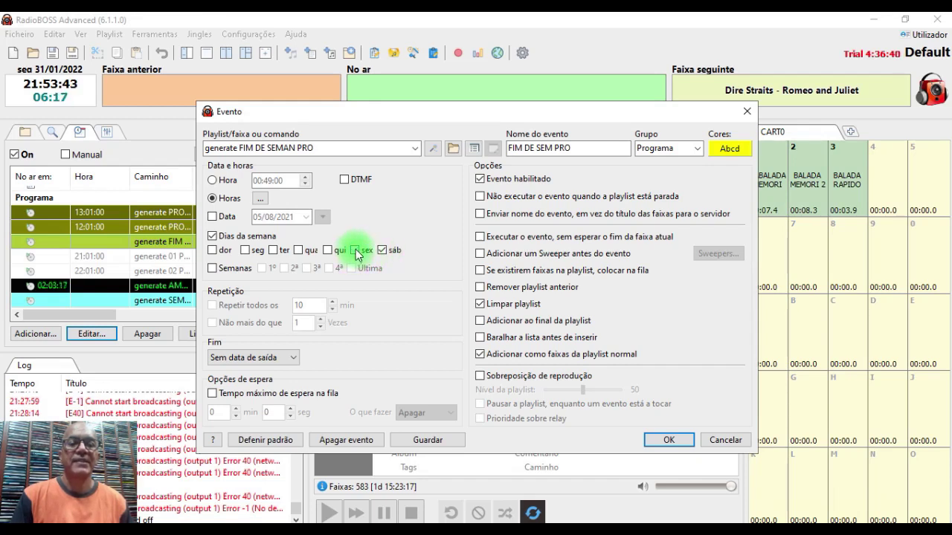
click(356, 252)
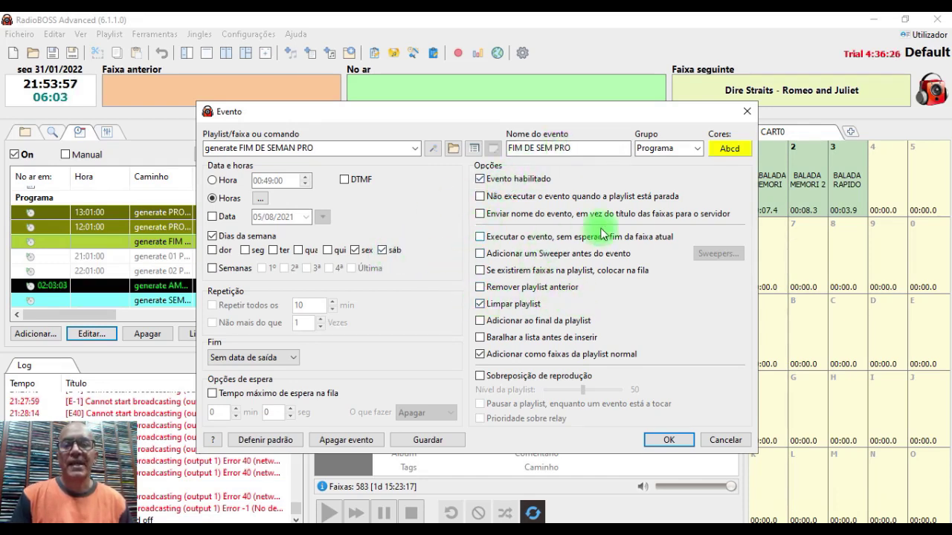
- Leave the Limpar playlist and Adicionar como faixas da playlist normal options enabled and save the event
click(477, 301)
click(479, 302)
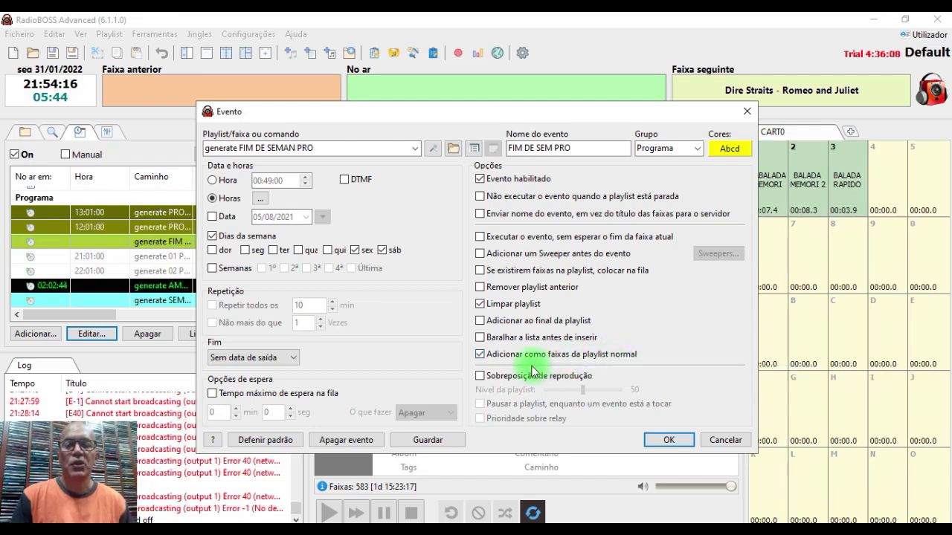
click(480, 356)
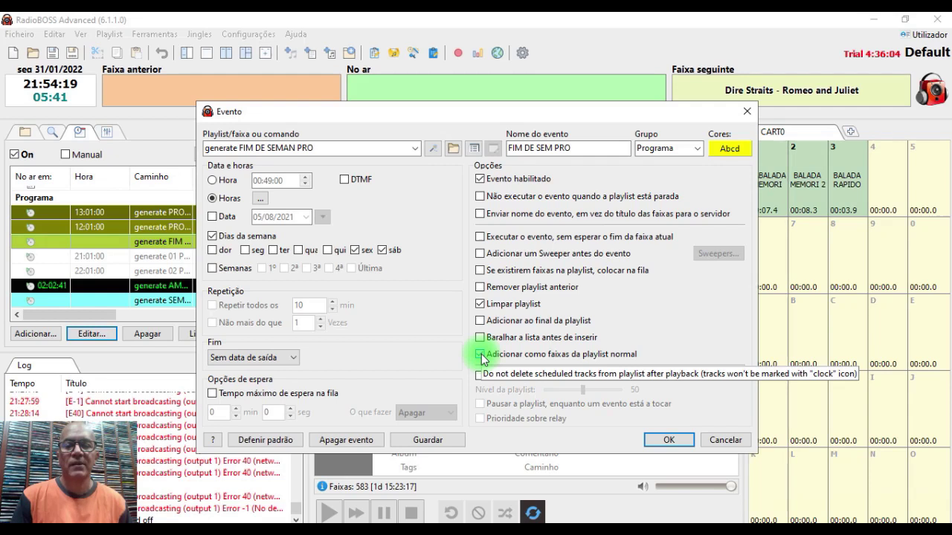
click(480, 356)
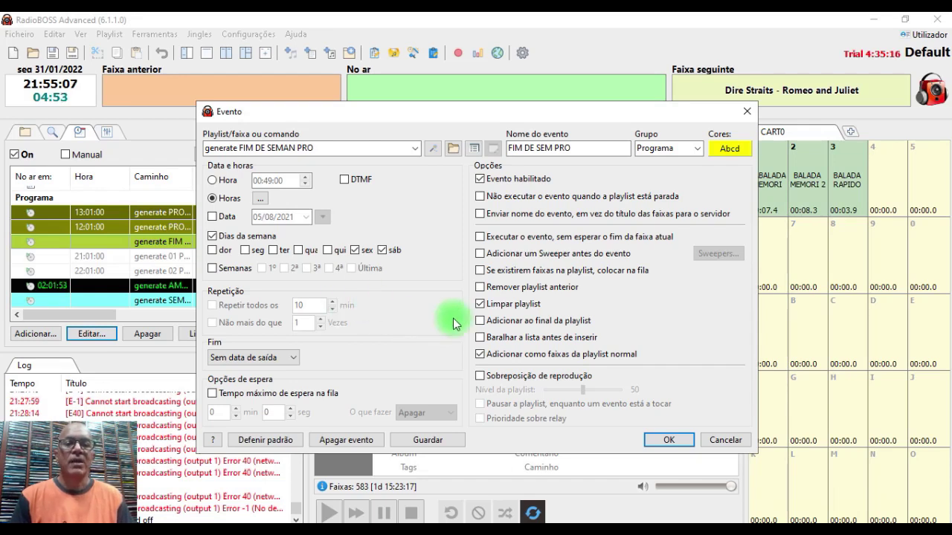
mouse_move(534, 361)
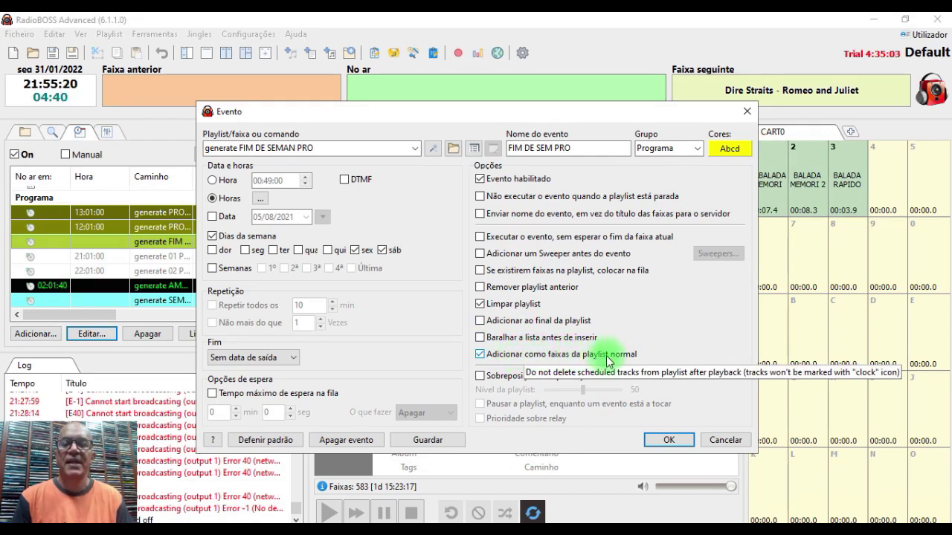
click(668, 440)
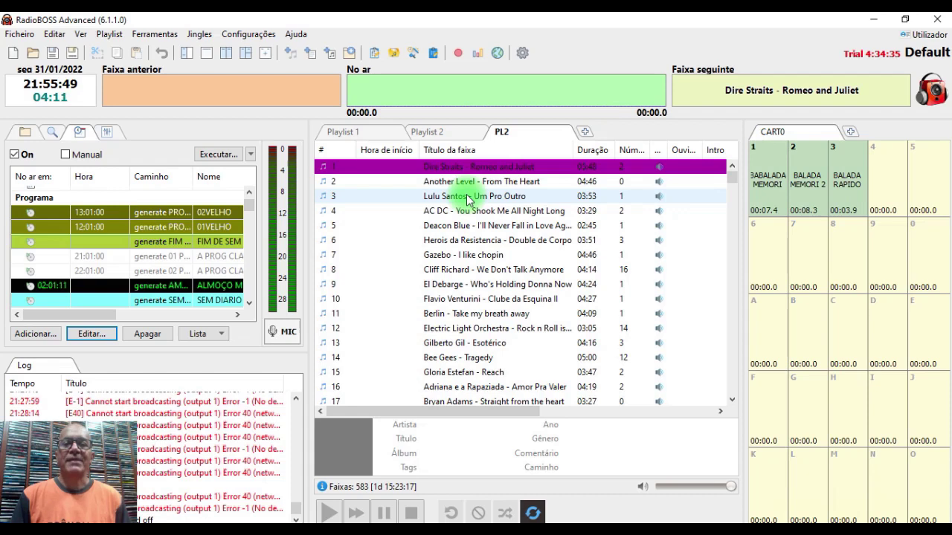
- Open the music library window with the NAC RAPIDO library
click(155, 34)
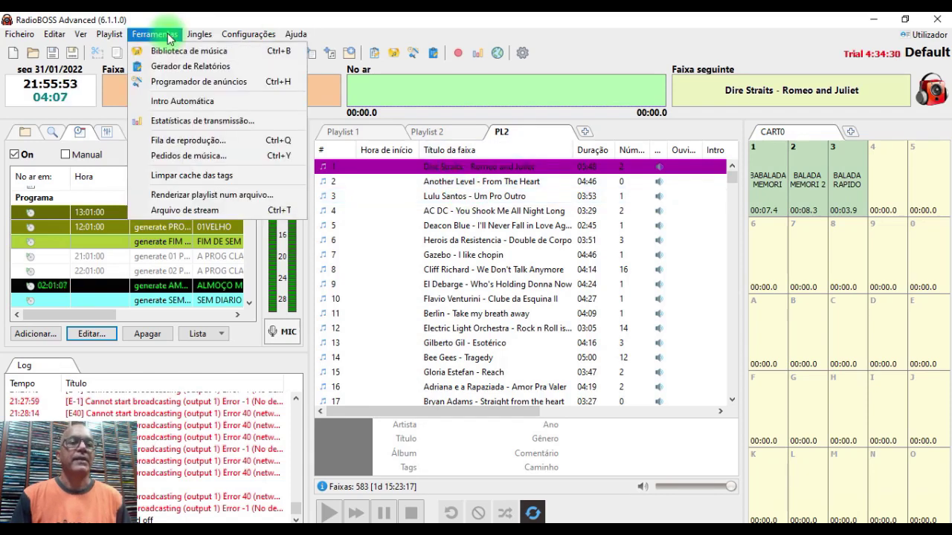
click(198, 53)
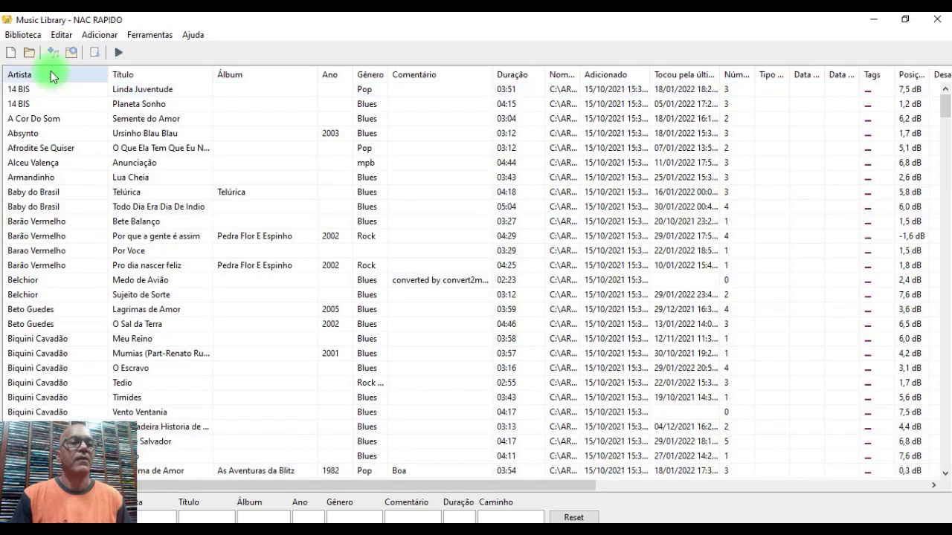
- Switch the music library window to the ROCK 100 library and display its tracks
click(30, 53)
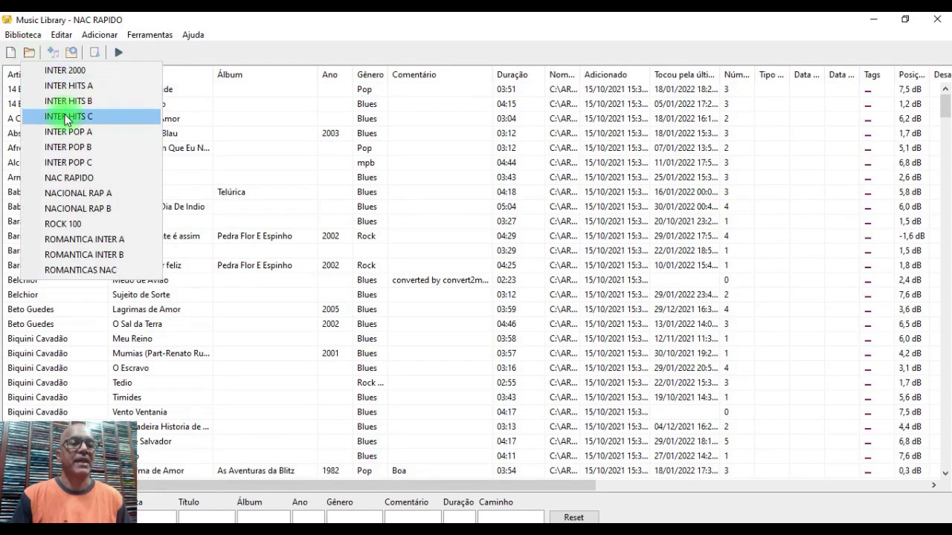
click(84, 226)
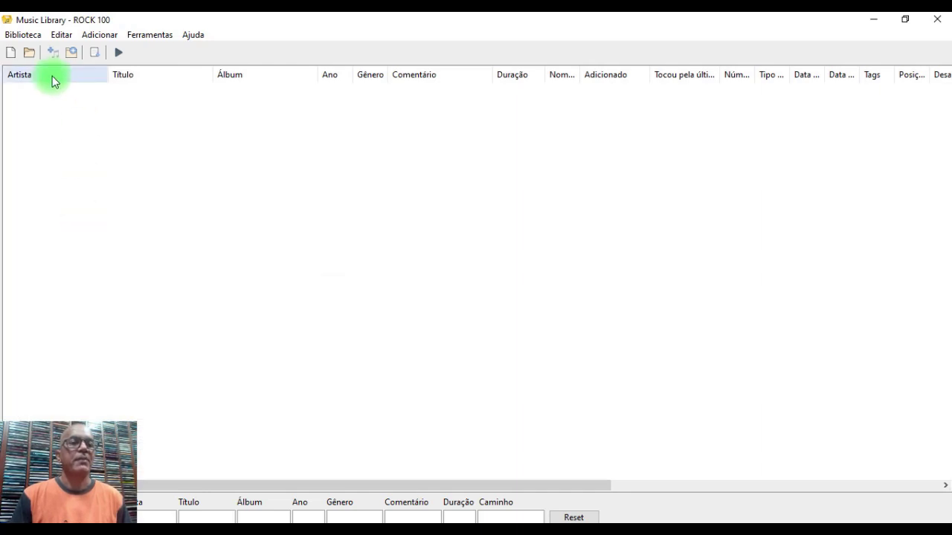
click(30, 53)
click(100, 35)
click(144, 83)
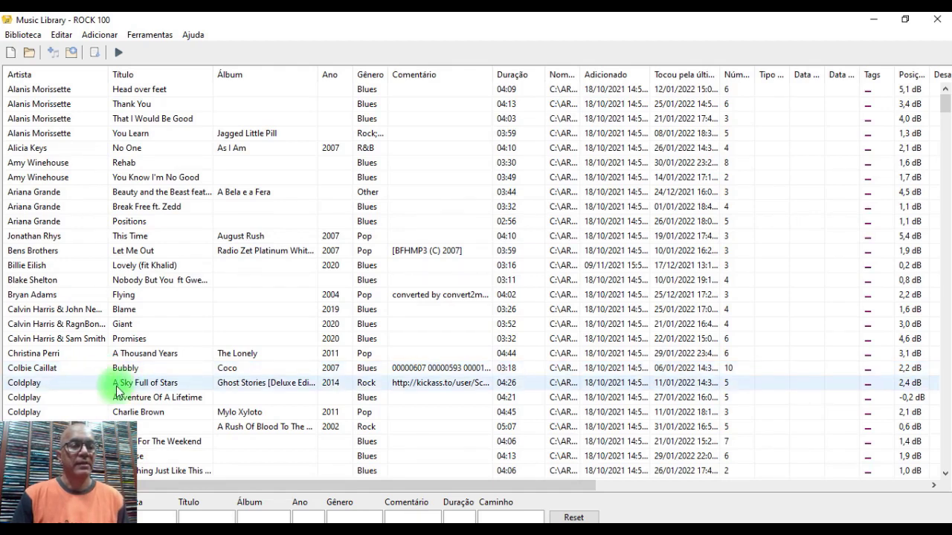
- Review the tags assigned to Coldplay's A Sky Full of Stars in its track properties, plus the list of available tags
click(156, 390)
right_click(156, 389)
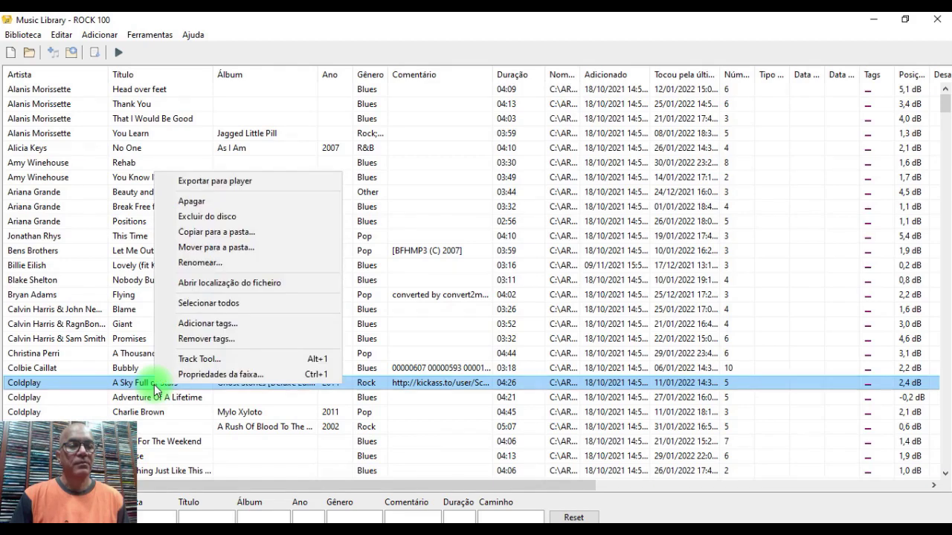
click(223, 375)
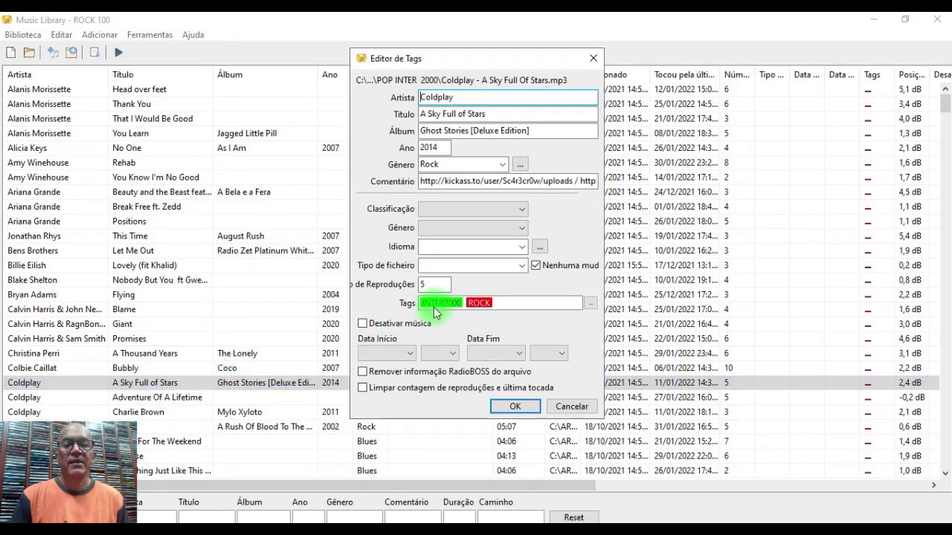
click(482, 305)
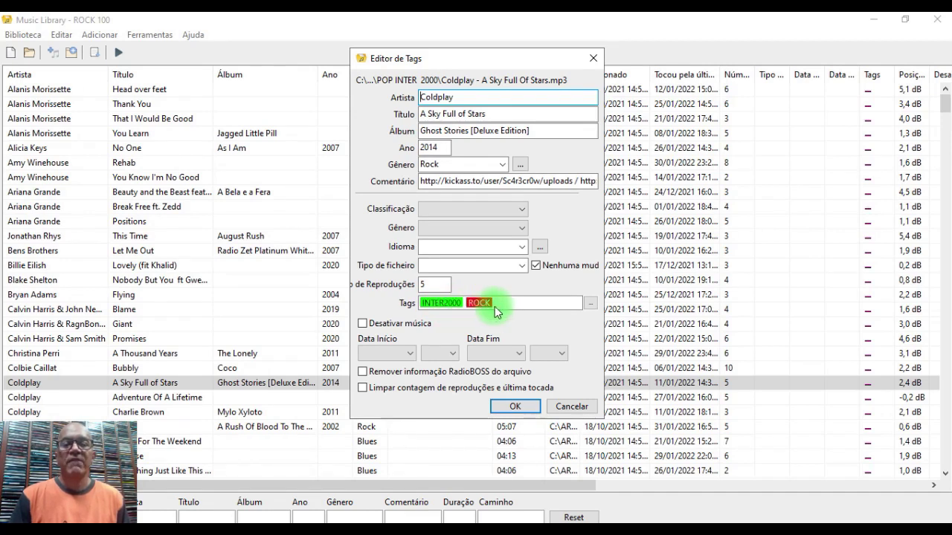
click(514, 408)
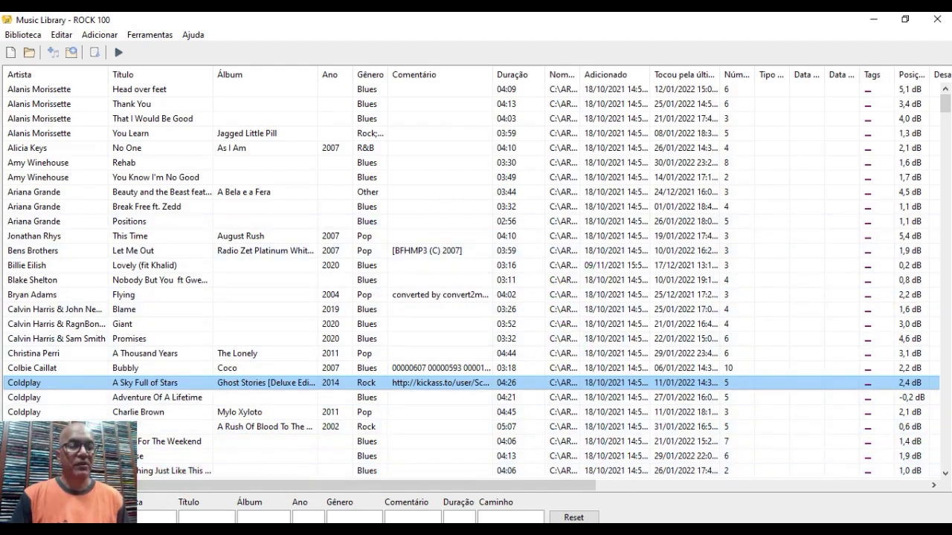
key(ctrl+t)
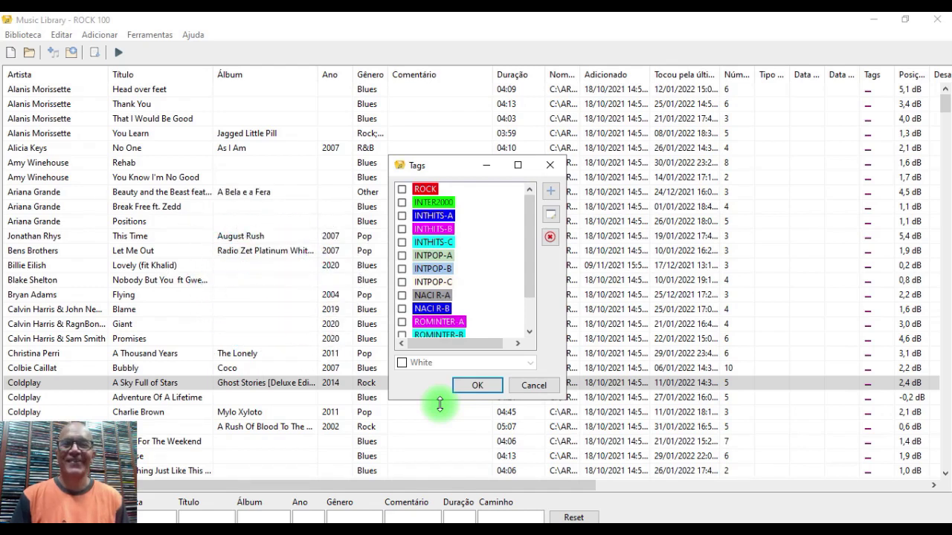
click(492, 386)
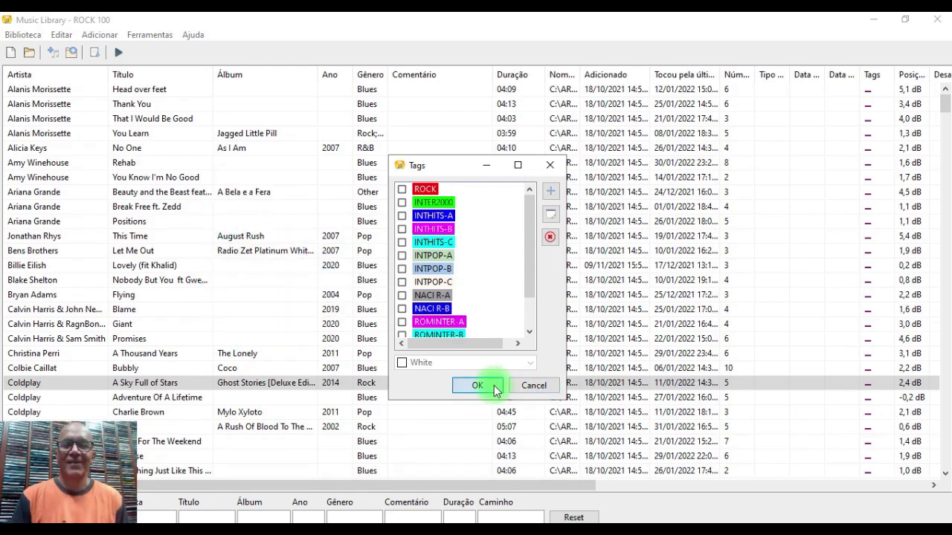